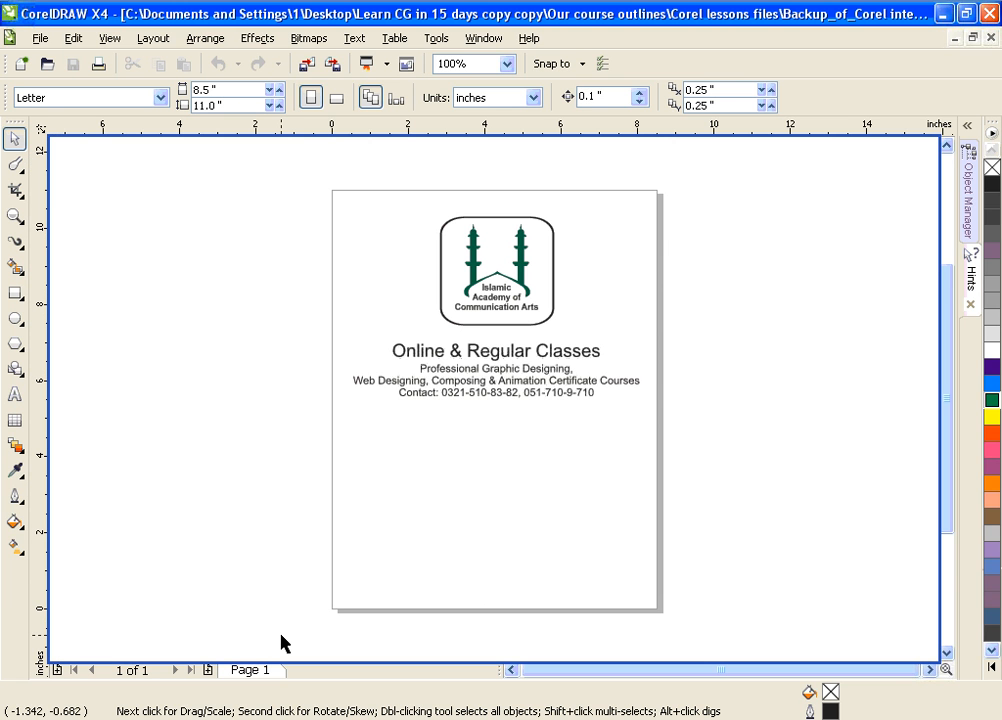
- Choose the Smudge Brush from the shape editing tools
left_click(15, 163)
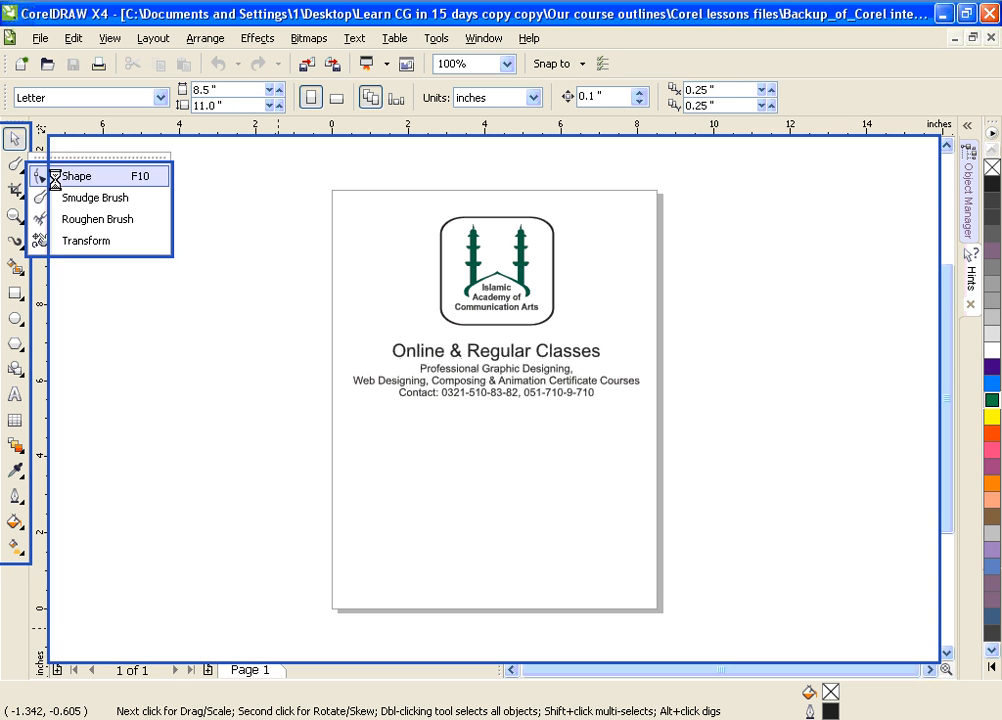
left_click(14, 139)
key("F10")
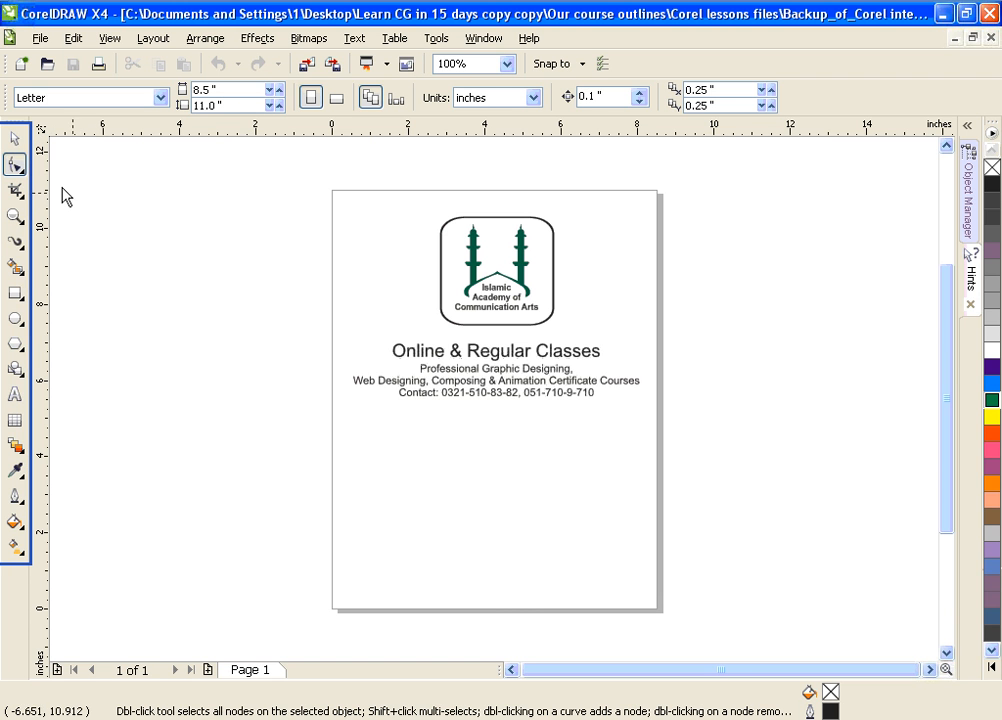
left_click(15, 166)
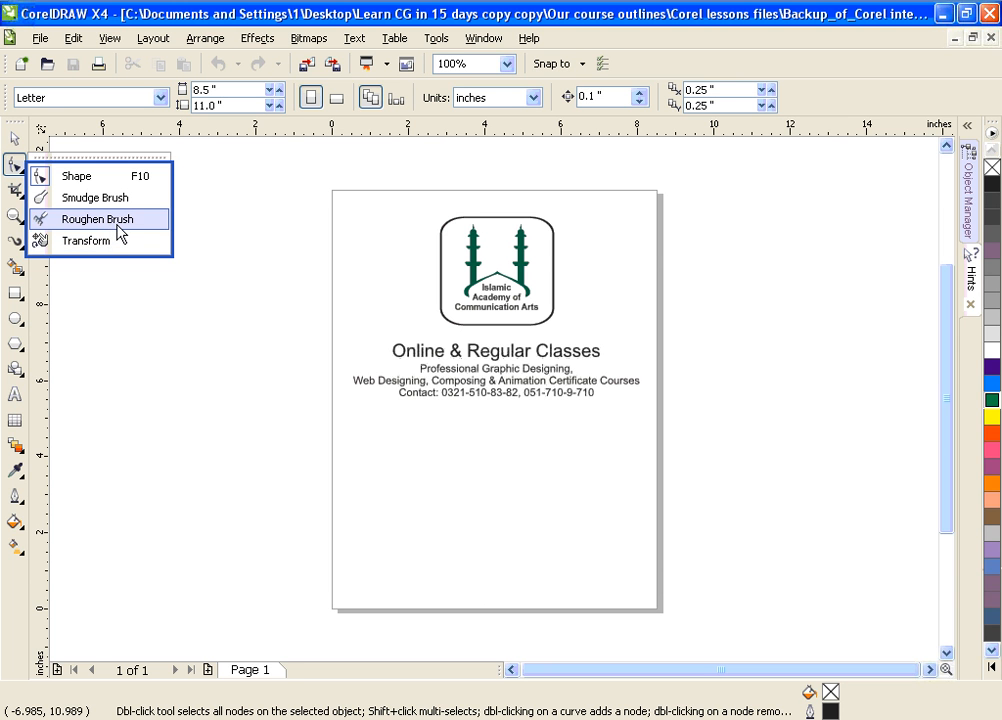
left_click(64, 200)
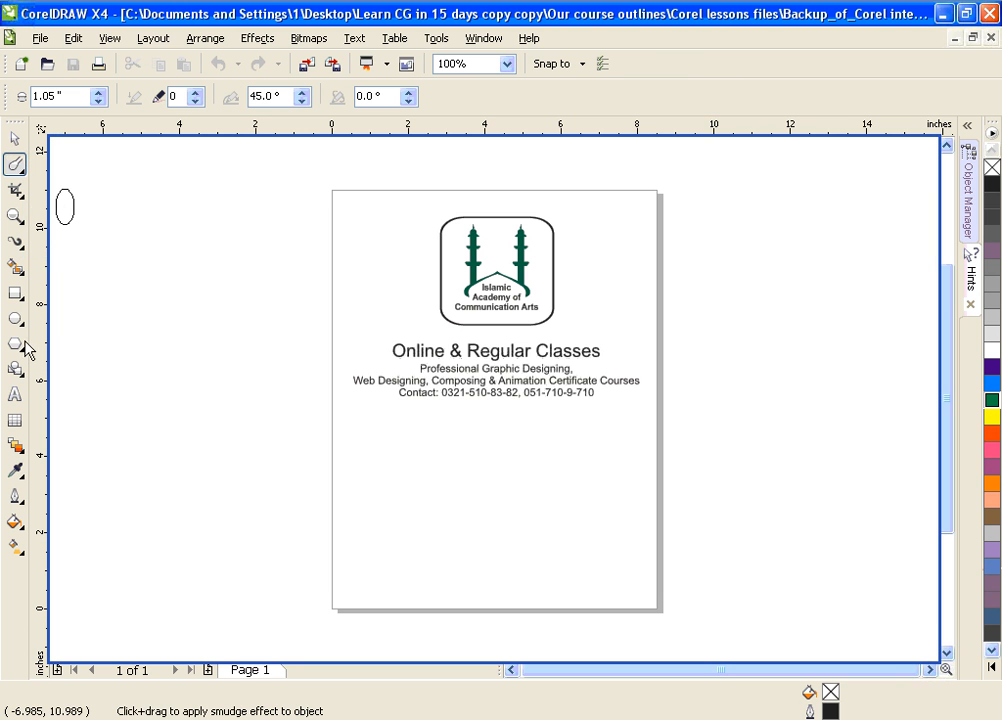
- Draw a rectangle about 7.44 by 3.49 inches below the contact text and fill it with green
left_click(16, 294)
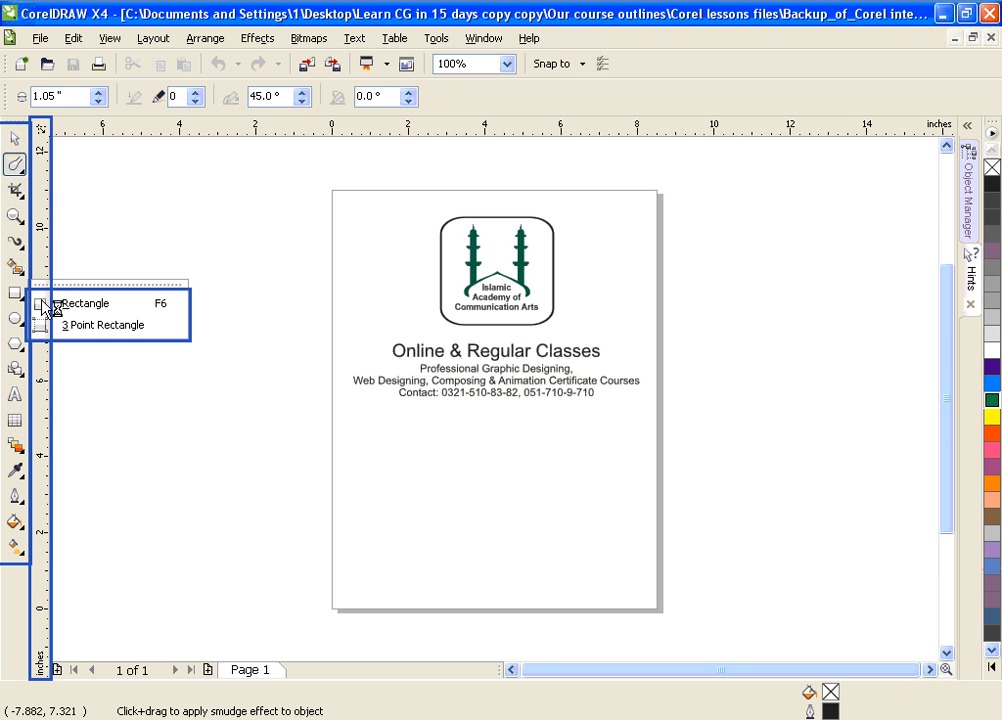
key("F6")
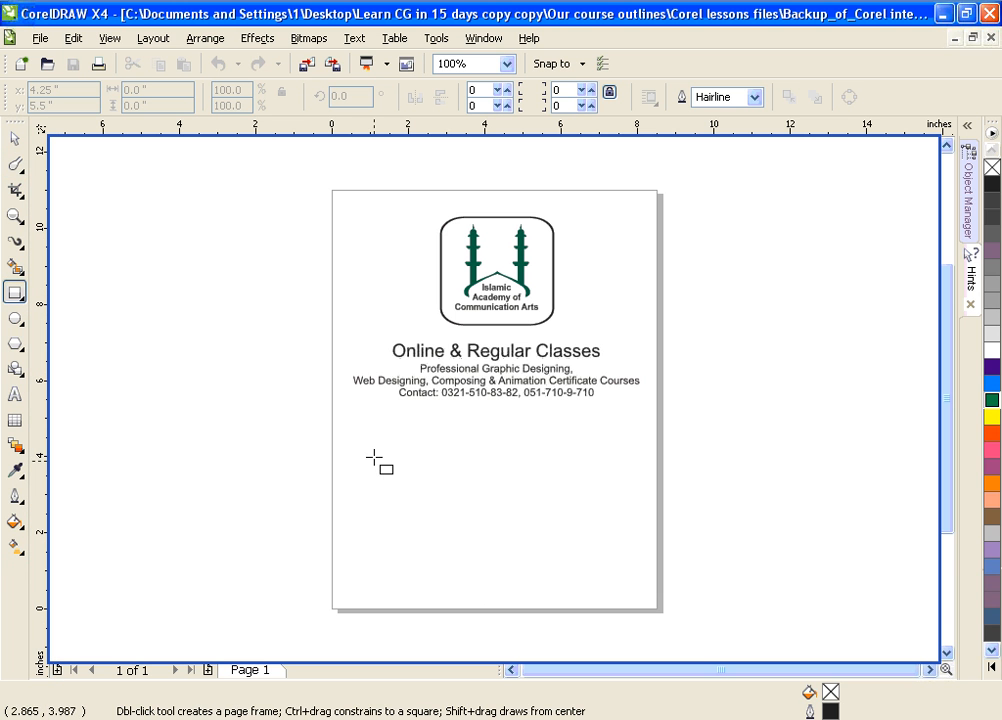
left_click_drag(347, 434, 630, 567)
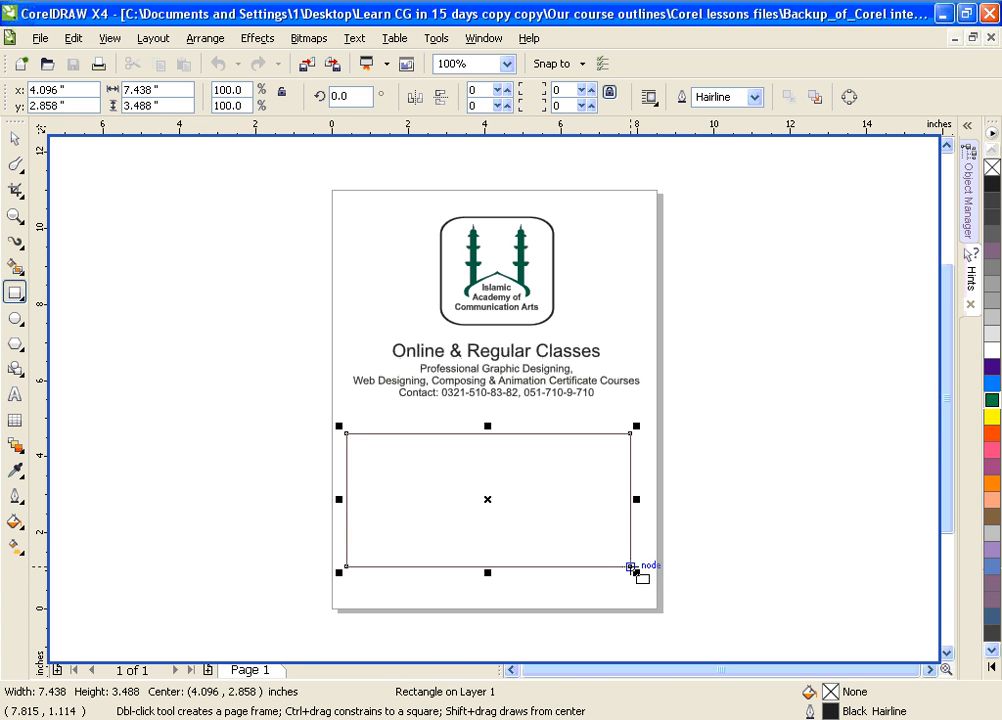
left_click(991, 400)
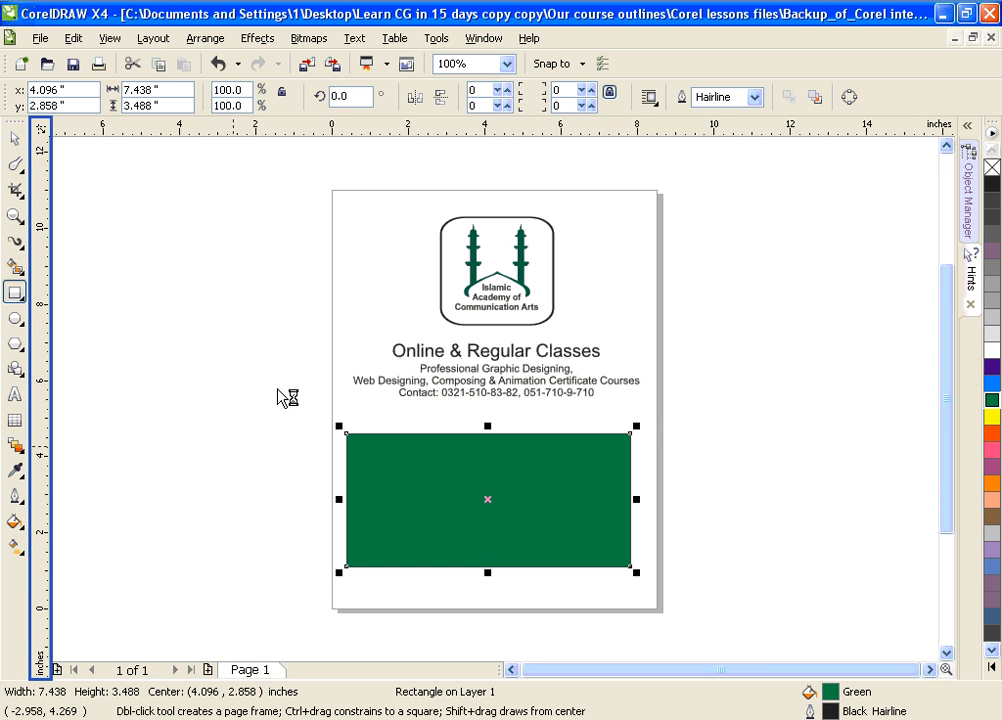
- Narrow the green rectangle from both sides to a width of about 5.46 inches
key("F2")
left_click_drag(309, 183, 687, 626)
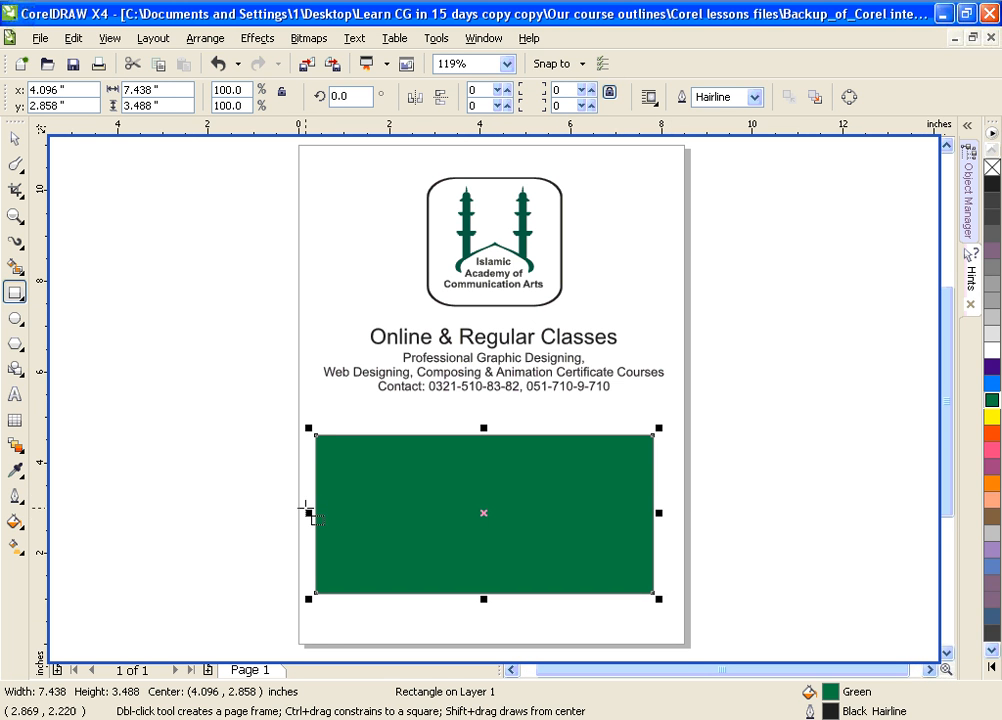
left_click_drag(308, 517, 358, 514)
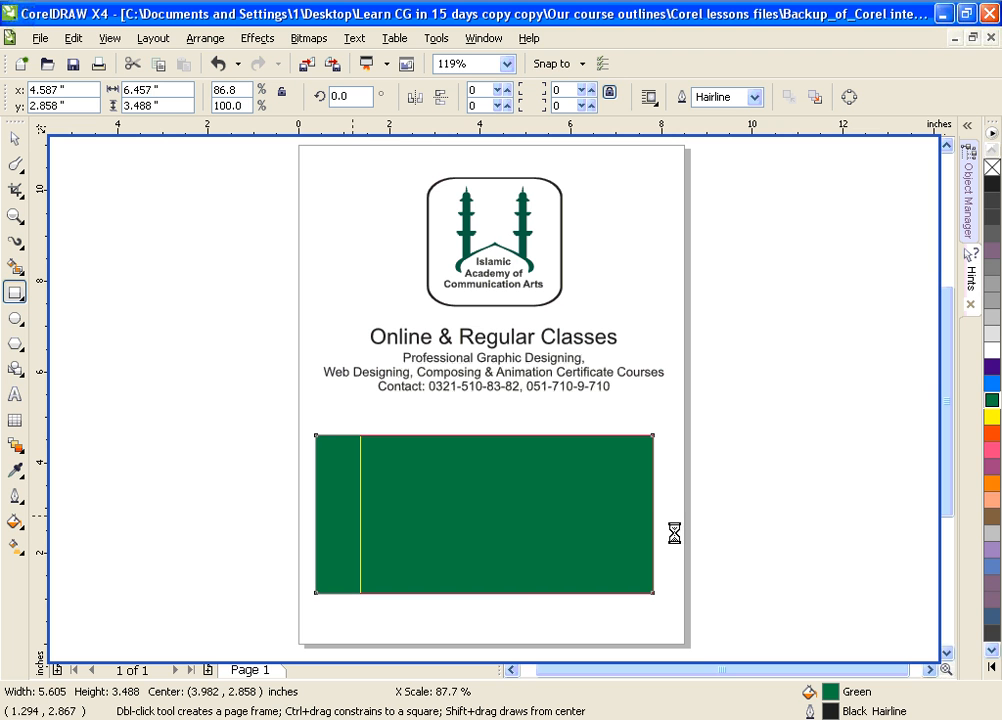
left_click_drag(658, 513, 610, 513)
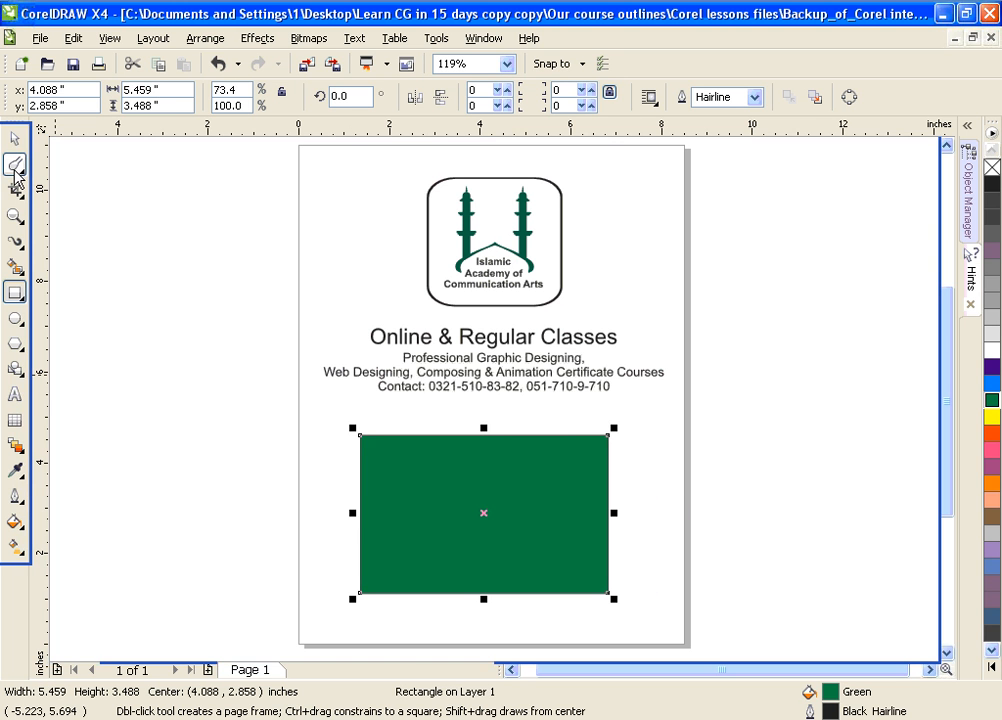
- Try to apply the Smudge Brush to the green rectangle, declining the automatic conversion to curves
left_click(14, 167)
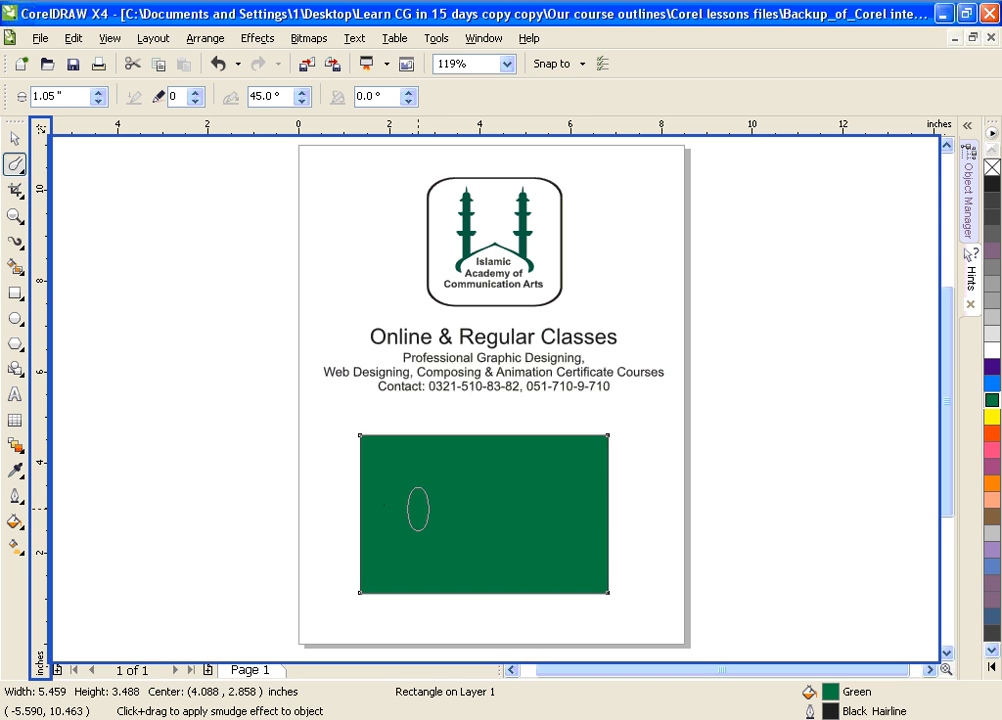
left_click(418, 510)
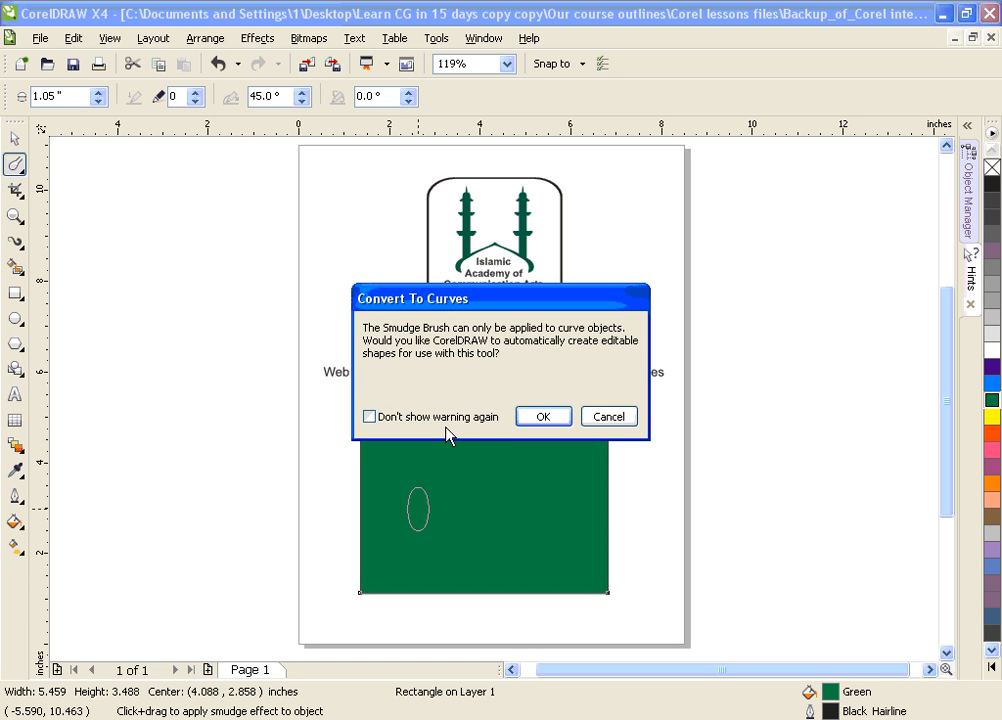
left_click(531, 410)
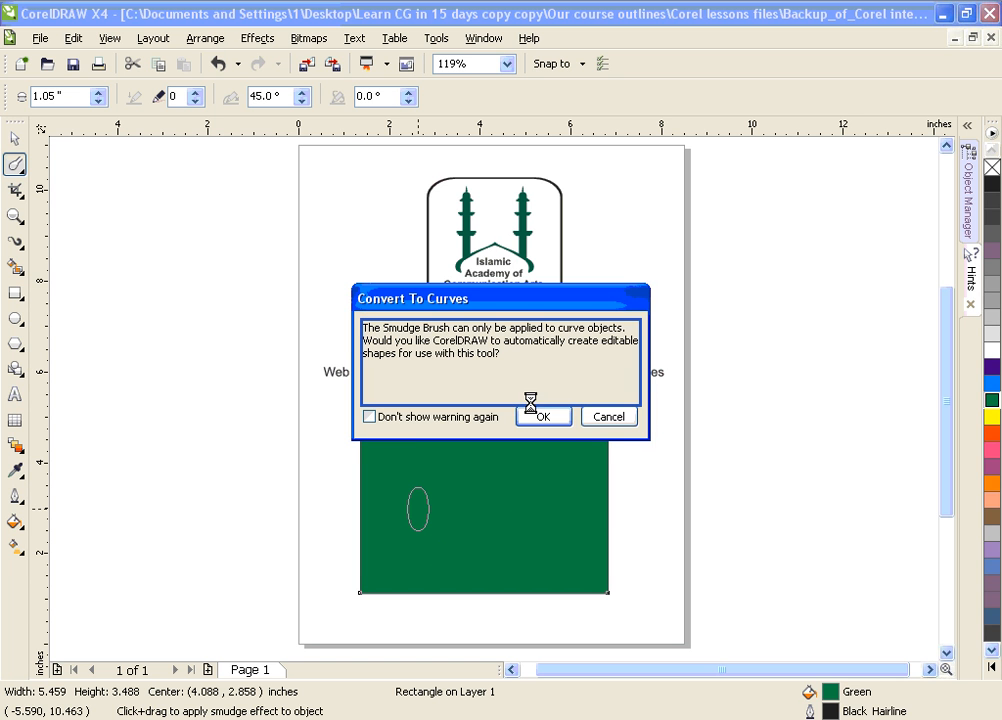
left_click(606, 417)
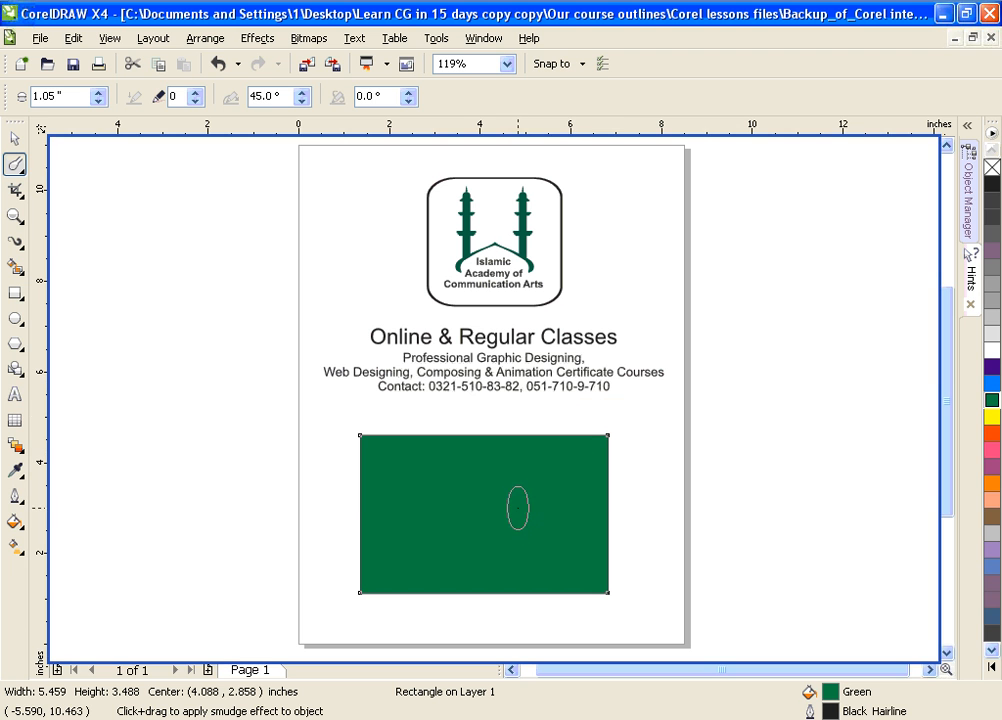
- Convert the selected green rectangle to curves
left_click(15, 139)
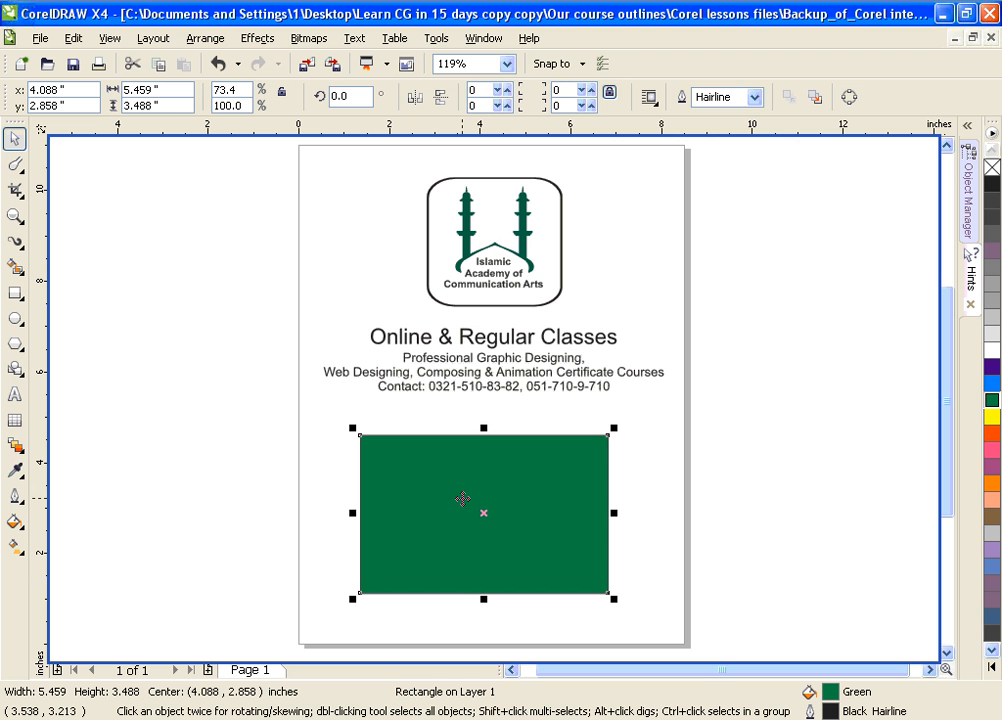
key("ctrl+q")
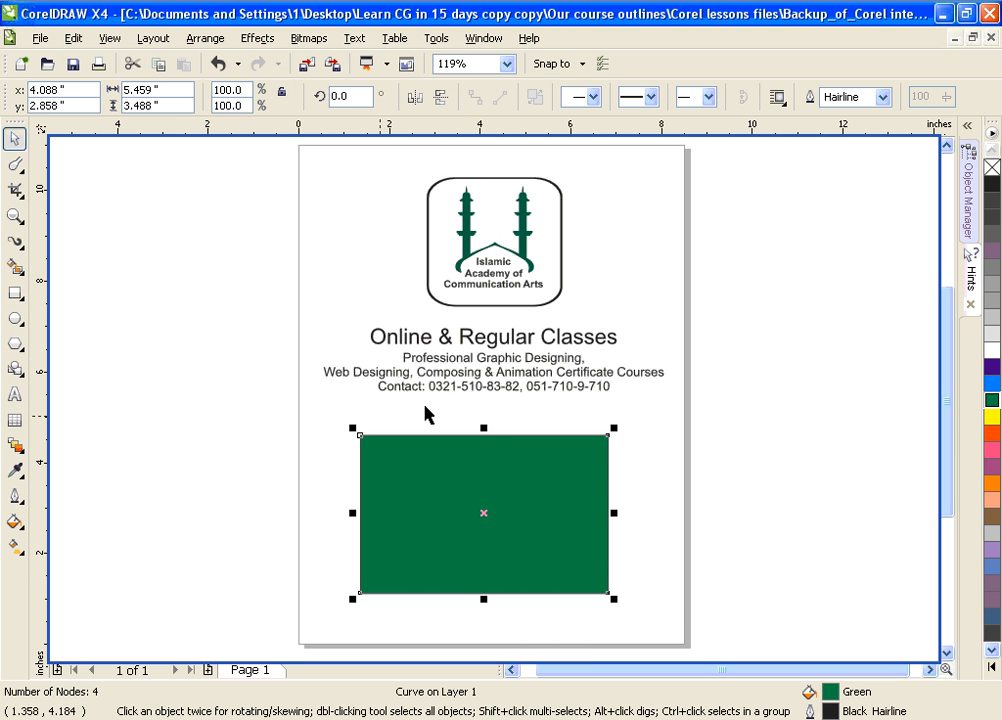
- Try smudging the green shape outward and inward across its left edge at dryout 0, undoing each stroke
left_click(15, 163)
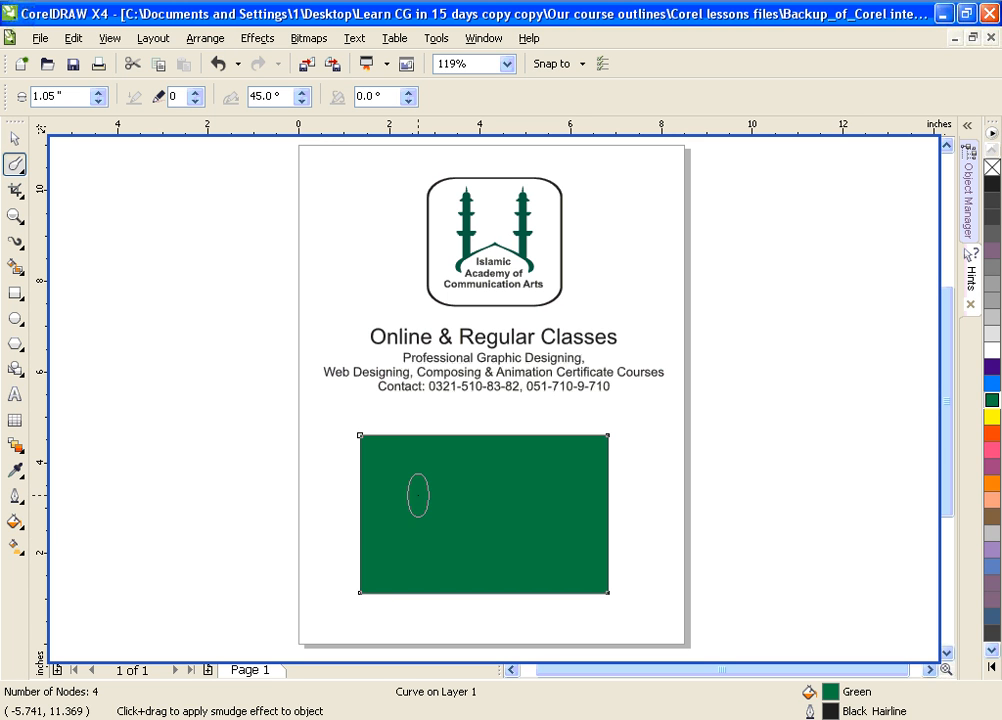
mouse_move(418, 494)
left_mouse_down()
mouse_move(253, 489)
mouse_move(247, 469)
mouse_move(257, 454)
mouse_move(209, 414)
mouse_move(247, 395)
mouse_move(240, 379)
mouse_move(196, 354)
mouse_move(202, 333)
mouse_move(236, 320)
mouse_move(202, 257)
left_mouse_up()
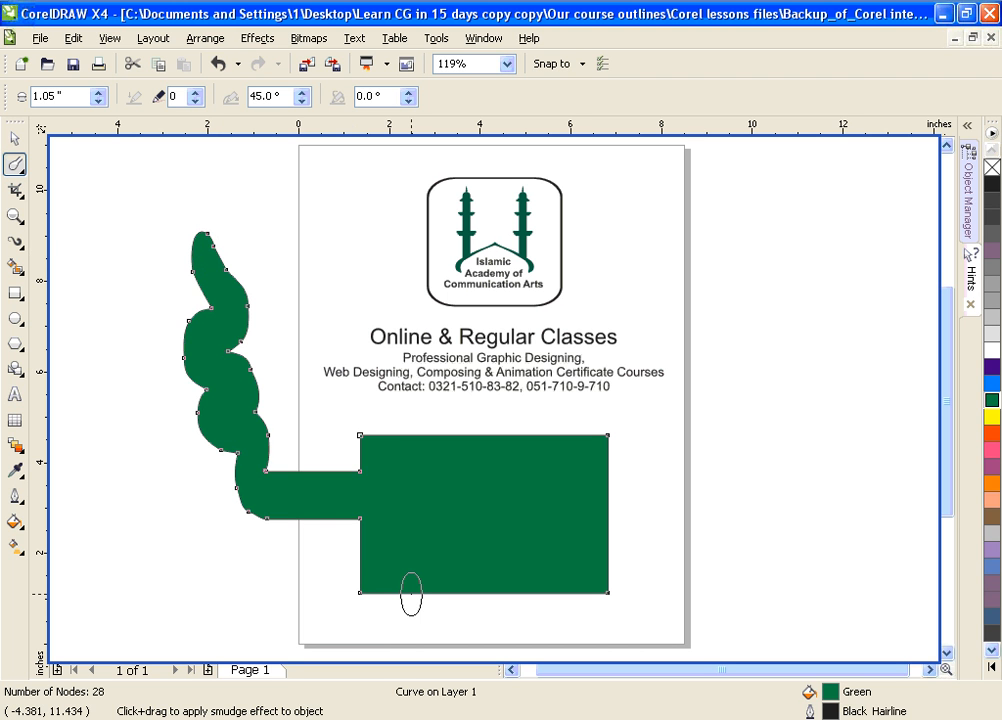
key("ctrl+z")
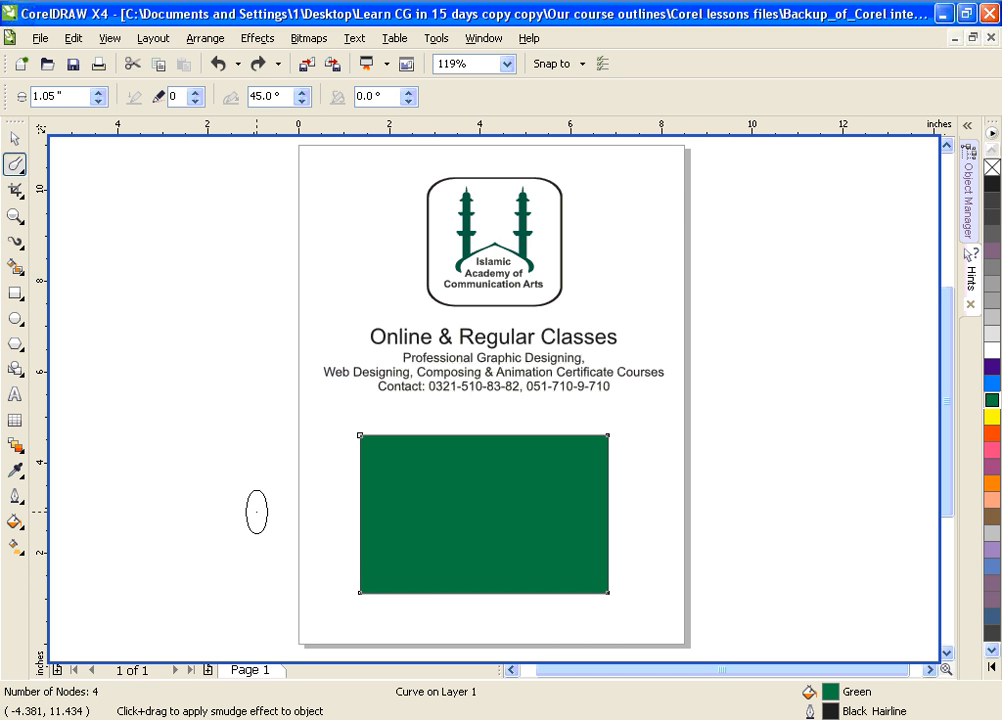
mouse_move(257, 512)
left_mouse_down()
mouse_move(372, 518)
mouse_move(398, 509)
mouse_move(427, 522)
mouse_move(439, 498)
mouse_move(473, 512)
mouse_move(521, 498)
mouse_move(561, 517)
left_mouse_up()
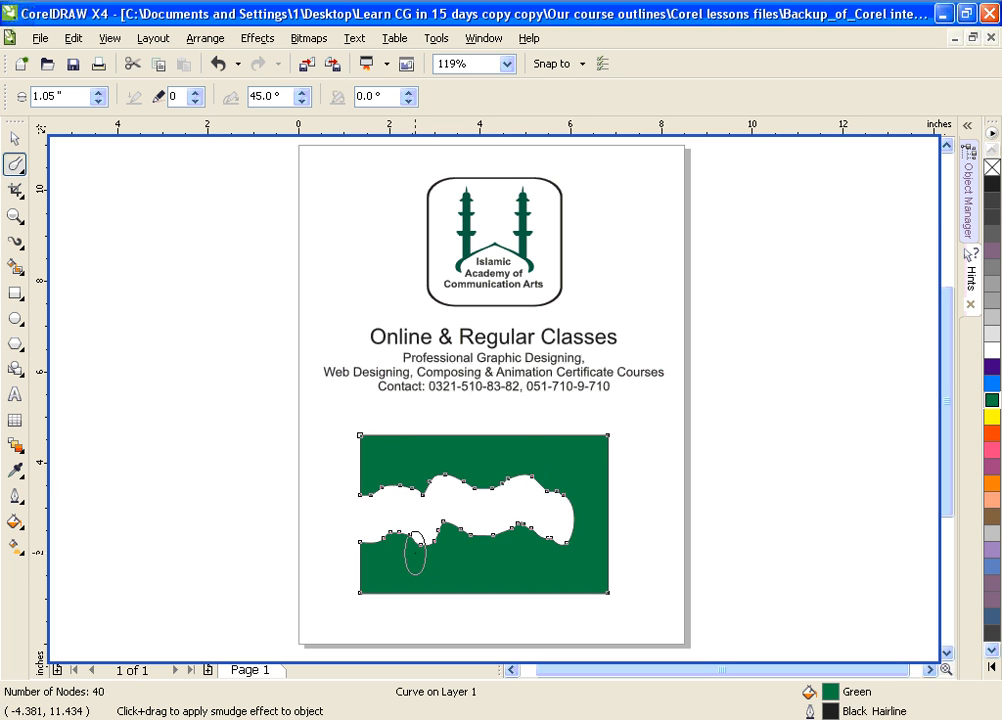
key("ctrl+z")
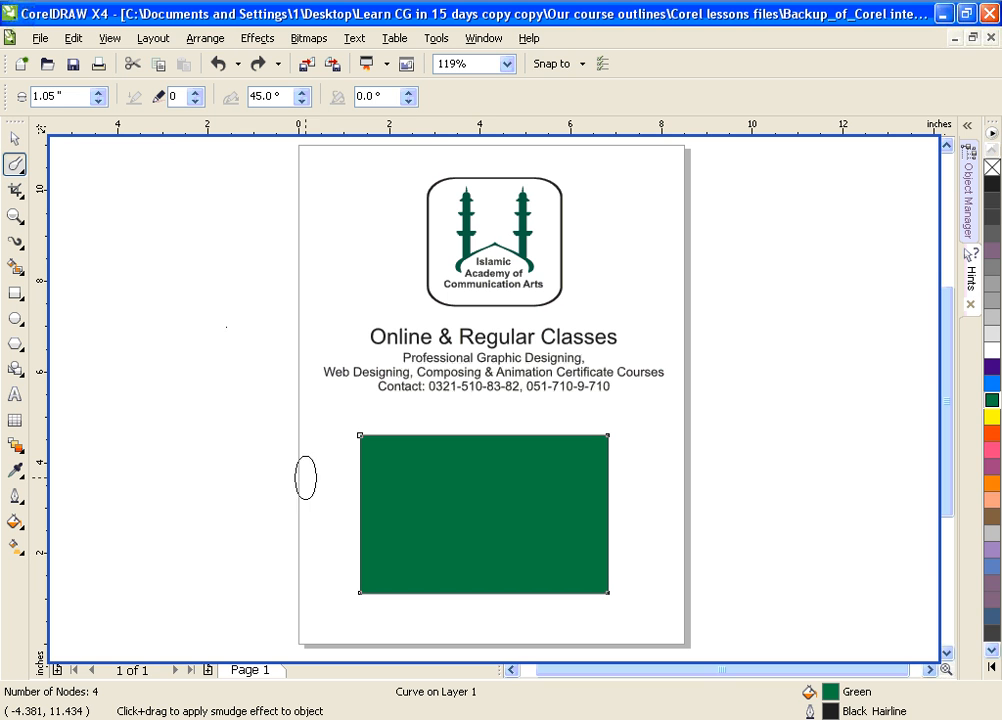
- Set the Smudge Brush dryout to 5 and try a tapering outward stroke from the shape's left edge, undoing it
left_click(193, 103)
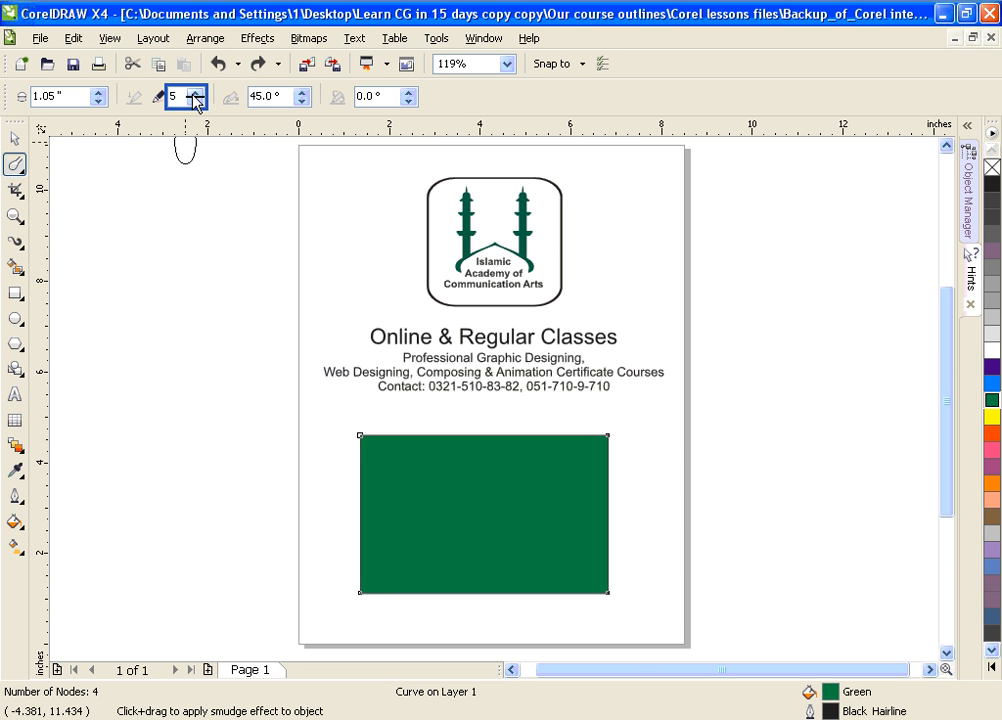
left_click(344, 594)
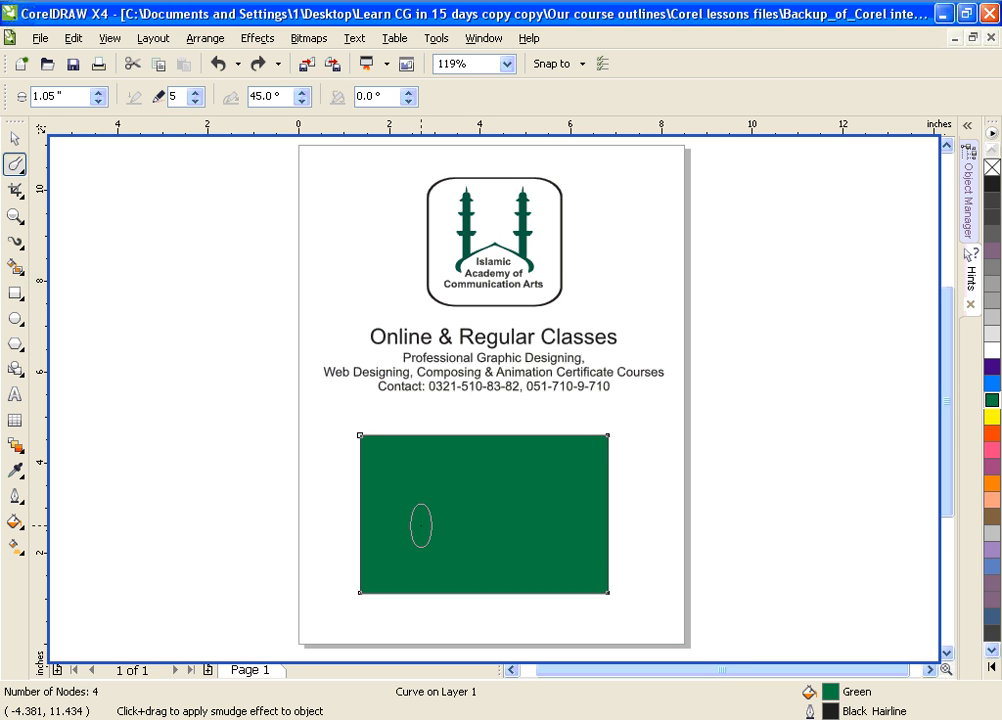
left_click_drag(421, 525, 327, 525)
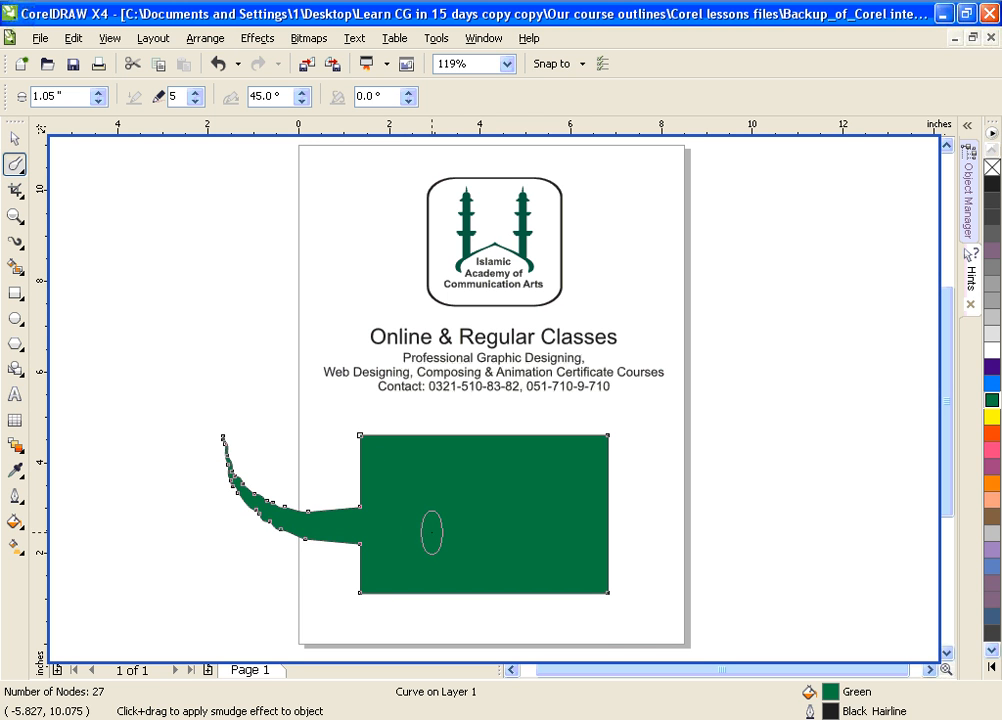
key("ctrl+z")
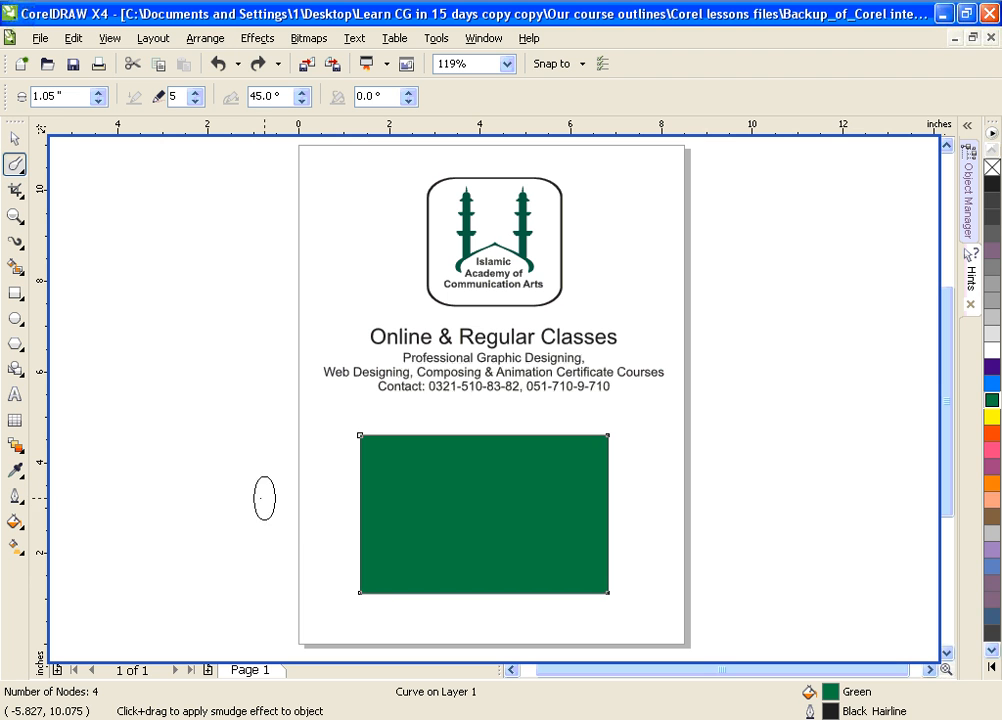
- Try several tapering inward smudge strokes from the green shape's left and bottom edges, undoing all of them
mouse_move(237, 494)
left_mouse_down()
mouse_move(356, 511)
mouse_move(398, 505)
left_mouse_up()
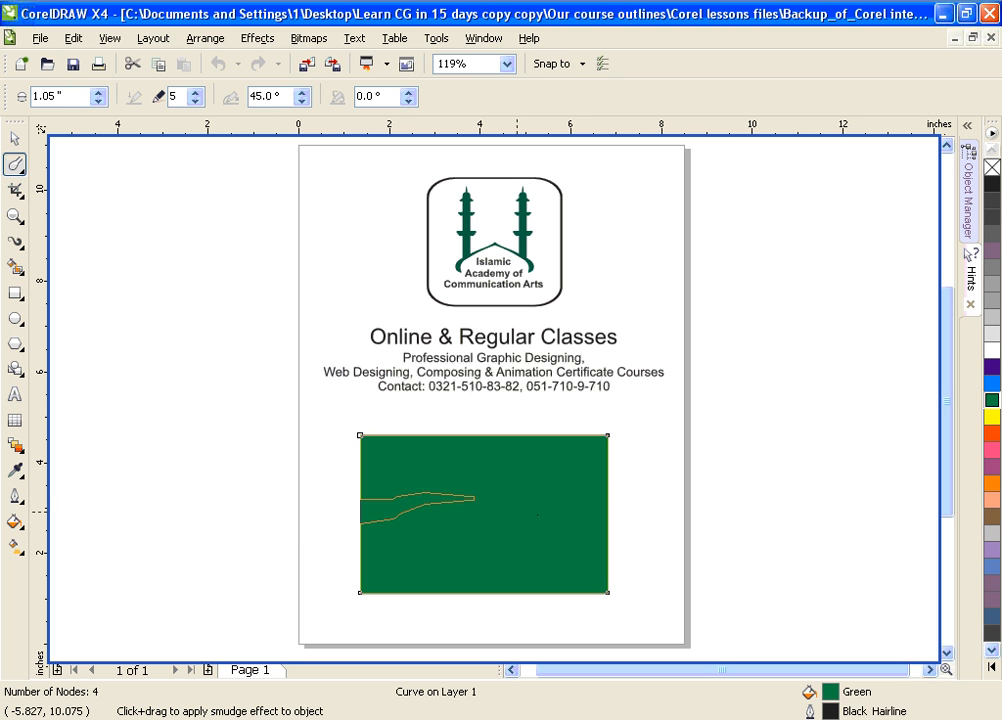
left_click_drag(313, 458, 501, 463)
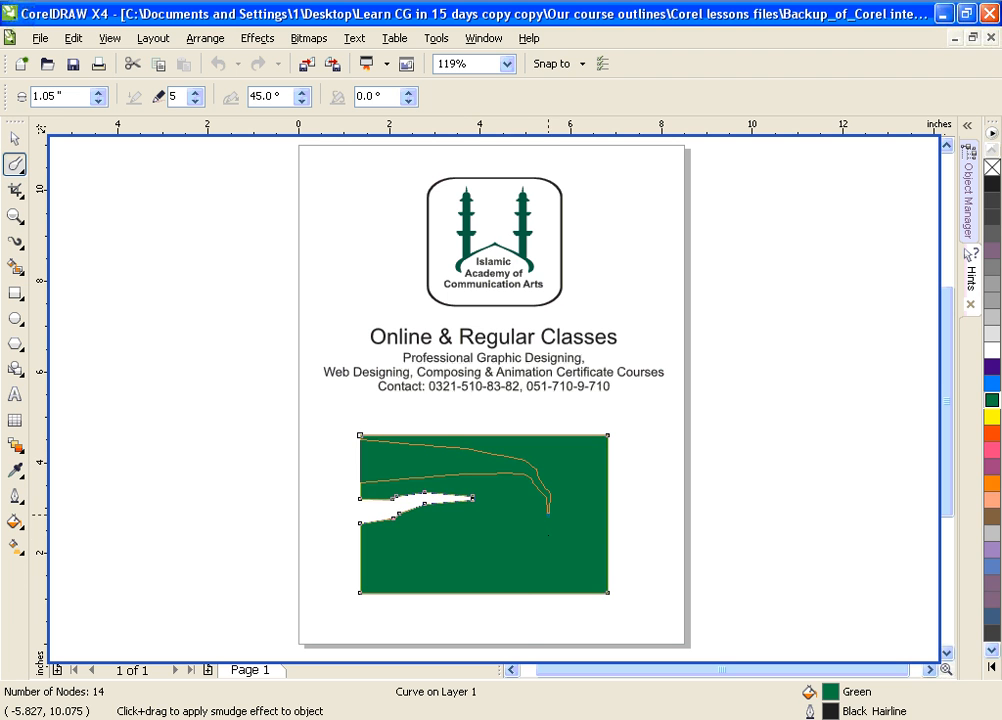
left_click_drag(548, 530, 548, 535)
left_click_drag(508, 618, 487, 578)
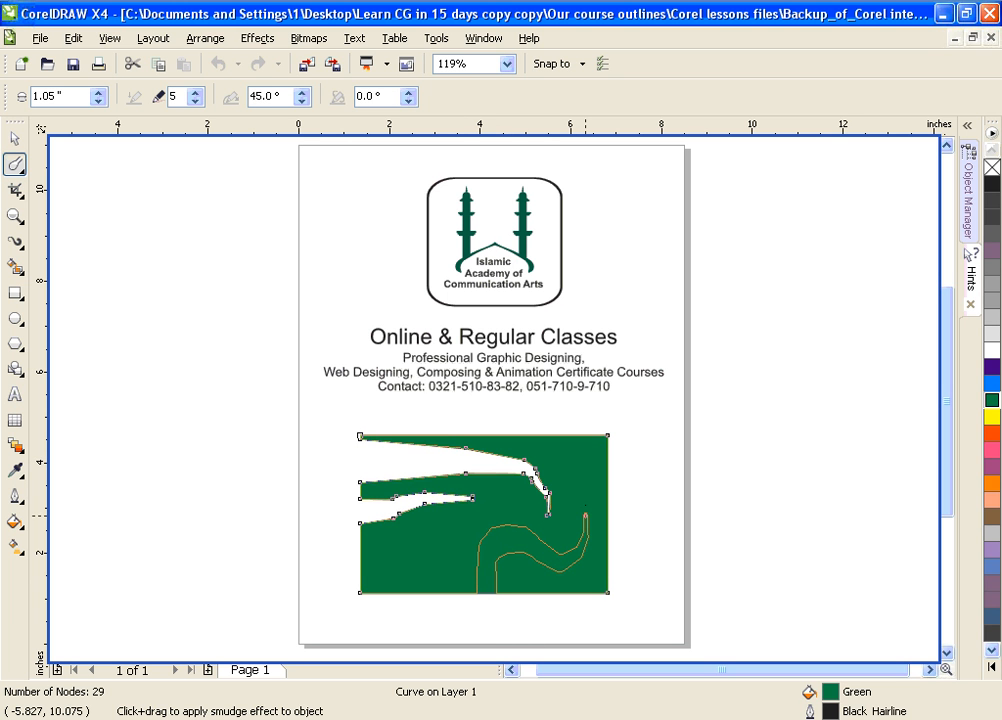
left_click_drag(575, 485, 564, 465)
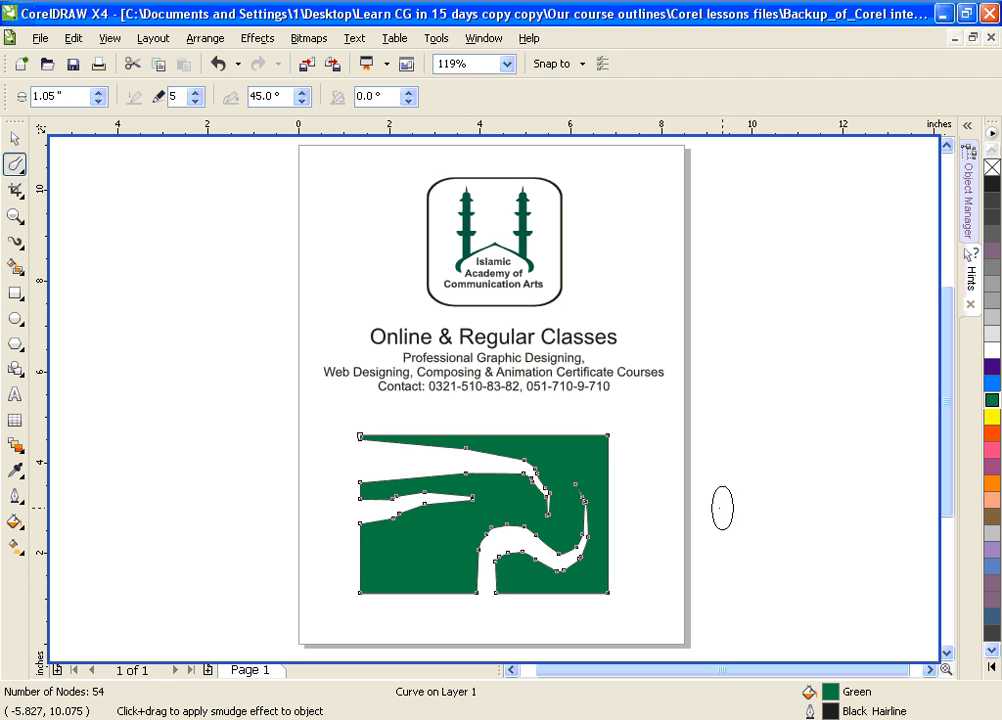
key("ctrl+z")
key("ctrl+z")
key("ctrl+z")
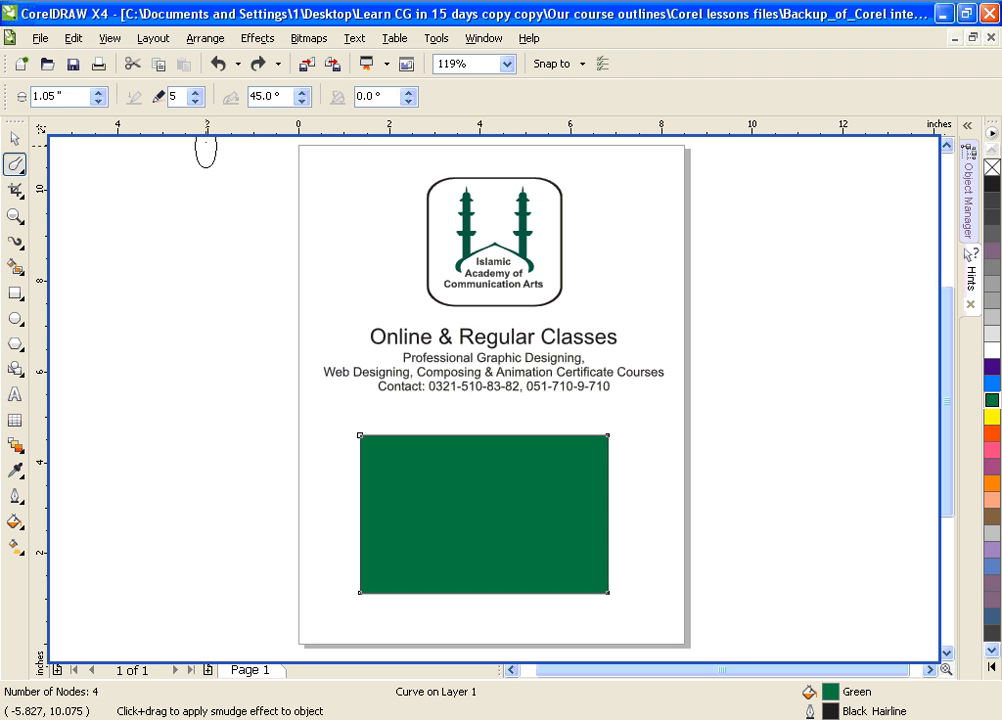
- Set the Smudge Brush dryout to -5 and try a long widening stroke out of the shape's left edge, undoing it
left_click(194, 103)
left_click(196, 101)
left_click(196, 101)
left_click(196, 101)
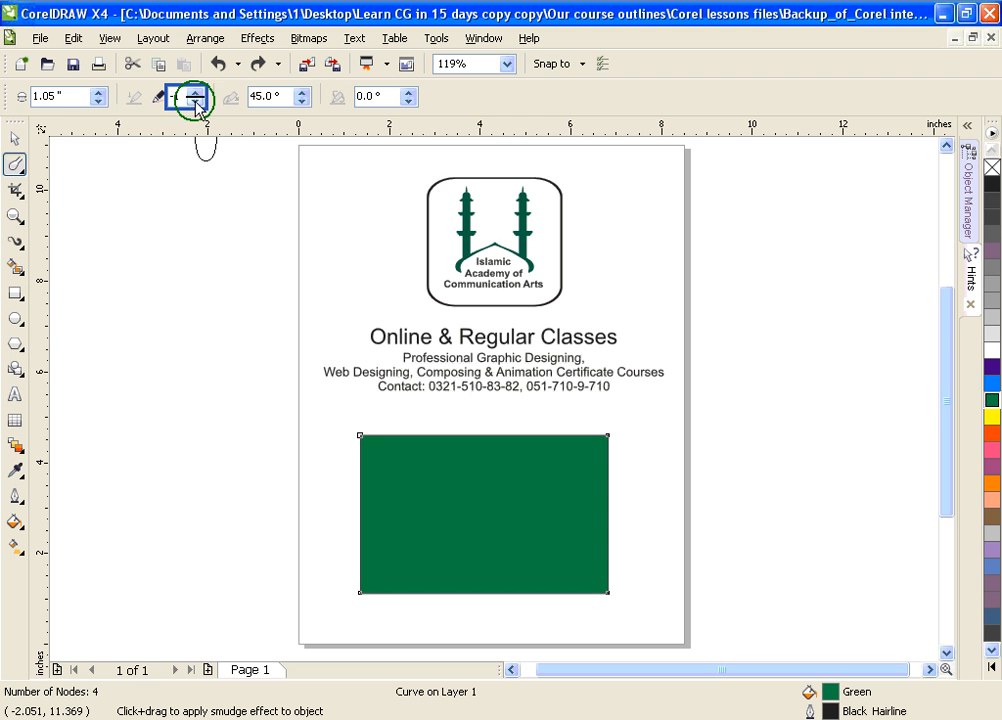
left_click(196, 101)
left_click(196, 101)
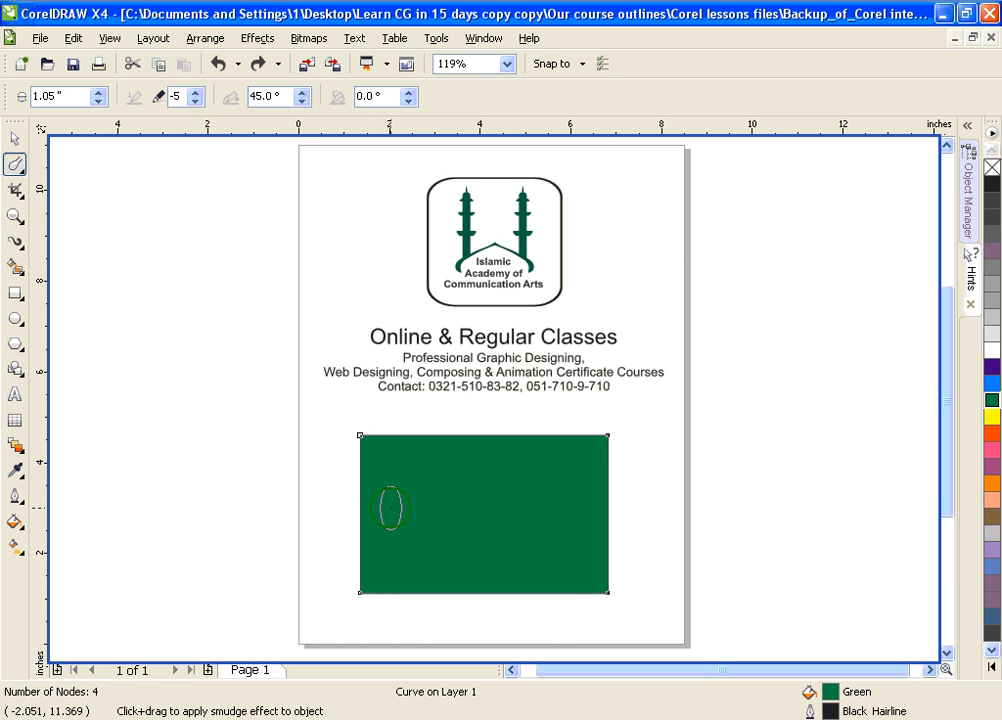
mouse_move(391, 508)
left_mouse_down()
mouse_move(310, 496)
mouse_move(232, 421)
mouse_move(121, 257)
mouse_move(131, 228)
mouse_move(181, 200)
mouse_move(298, 209)
mouse_move(421, 263)
mouse_move(641, 274)
mouse_move(700, 291)
mouse_move(809, 396)
mouse_move(859, 491)
left_mouse_up()
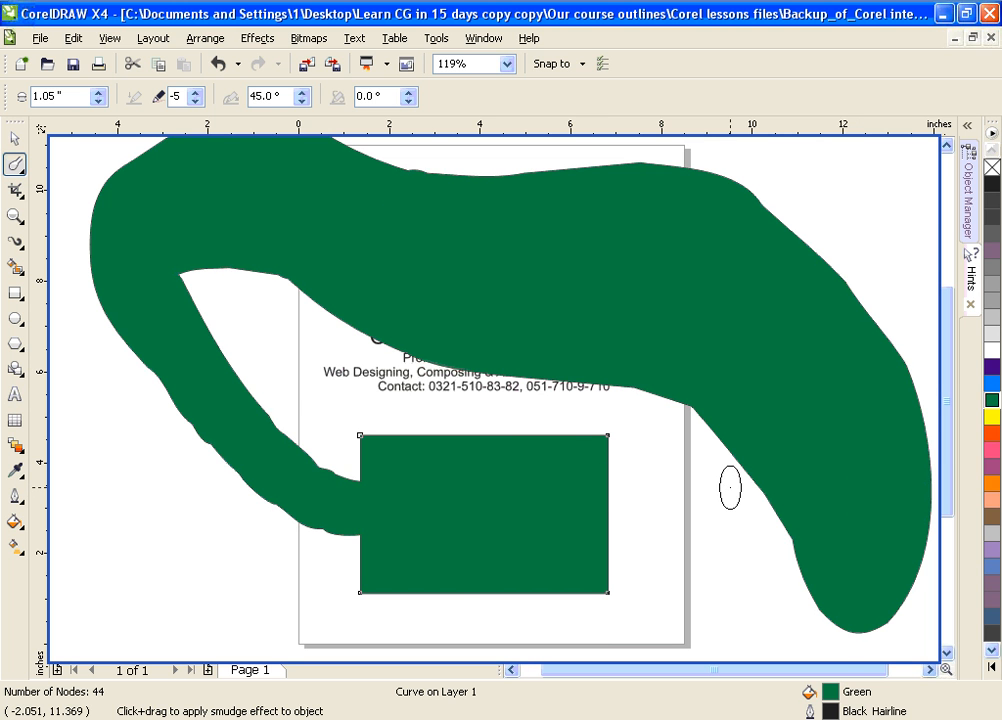
key("ctrl+z")
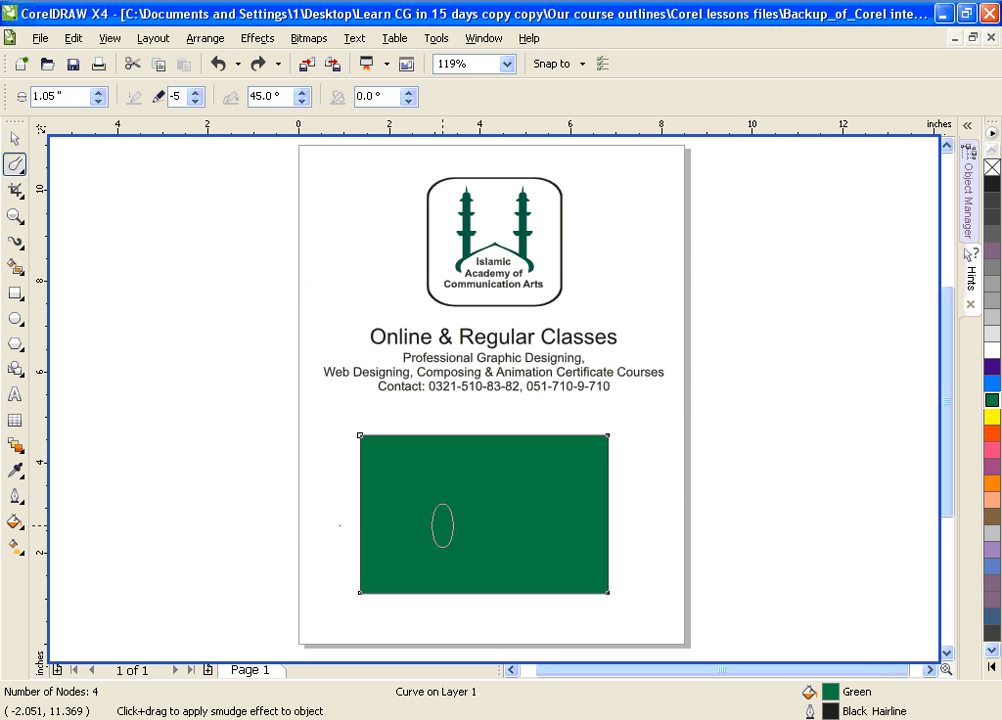
- Try a long widening smudge stroke at dryout -5 from the left edge through the whole green shape, undoing it
mouse_move(340, 526)
left_mouse_down()
mouse_move(522, 531)
mouse_move(629, 517)
mouse_move(839, 525)
left_mouse_up()
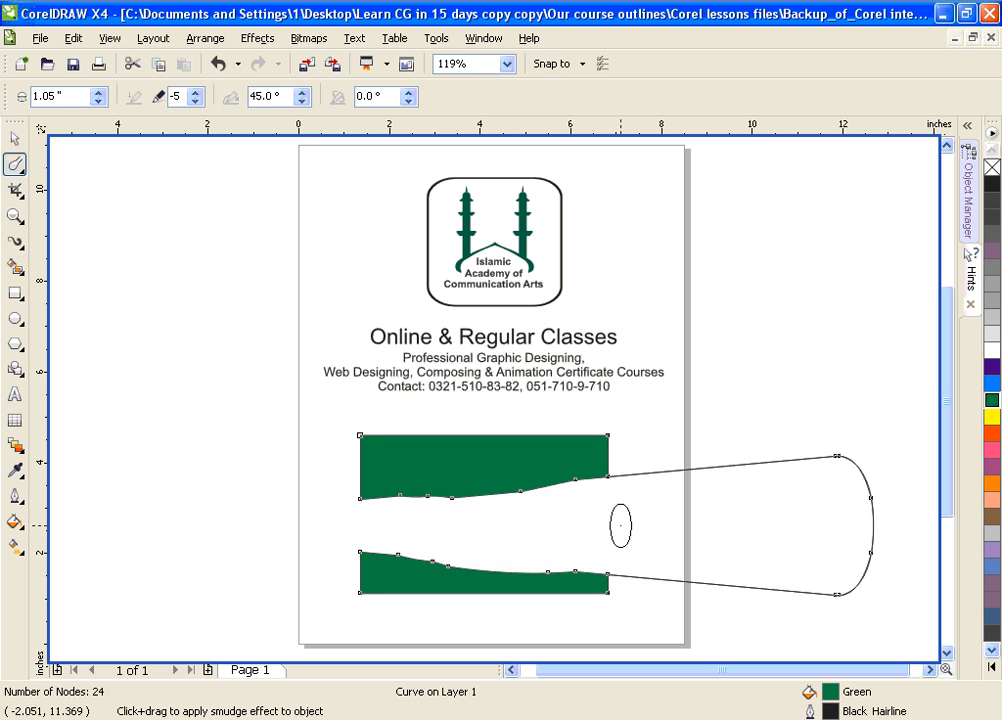
key("ctrl+z")
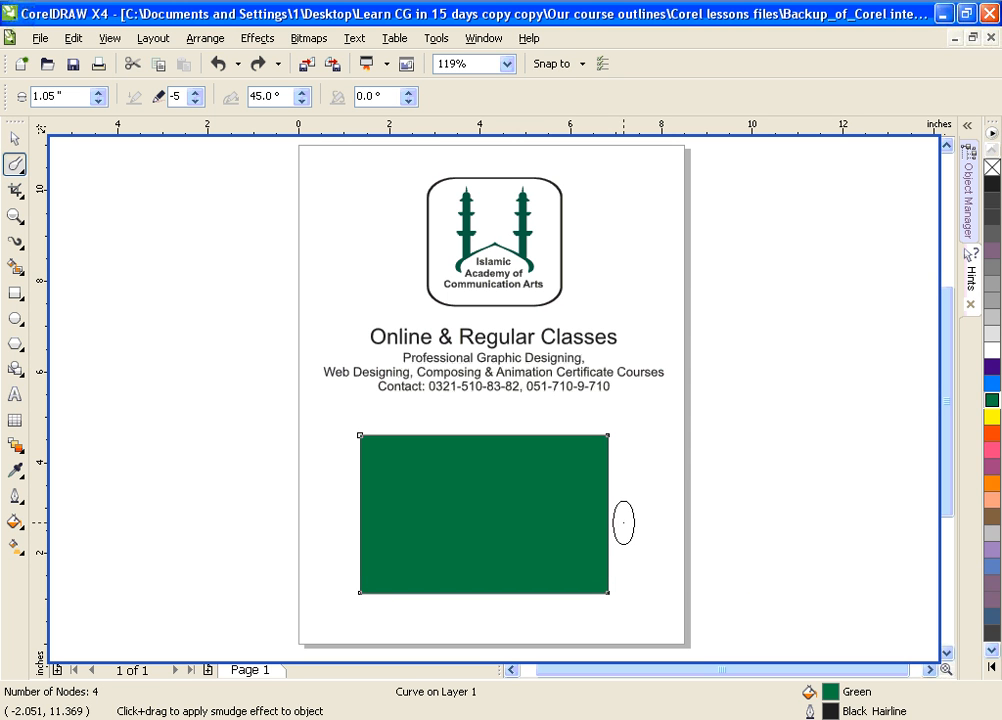
- Set the Smudge Brush dryout to 7 and try a wavy inward stroke from the green shape's left edge
left_click(172, 97)
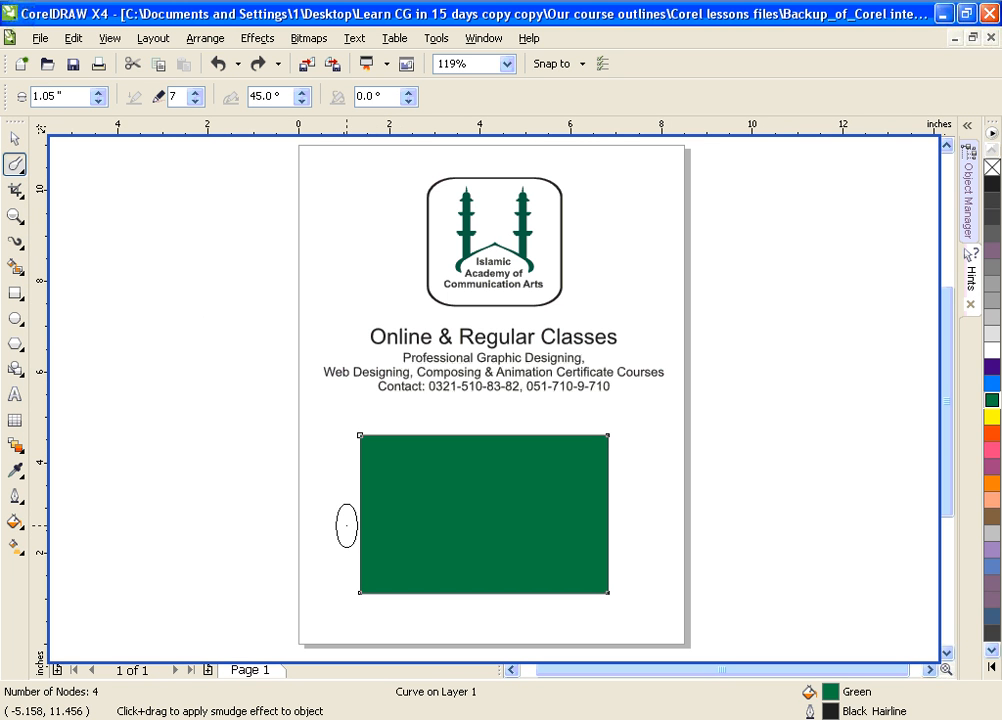
left_click_drag(346, 525, 356, 521)
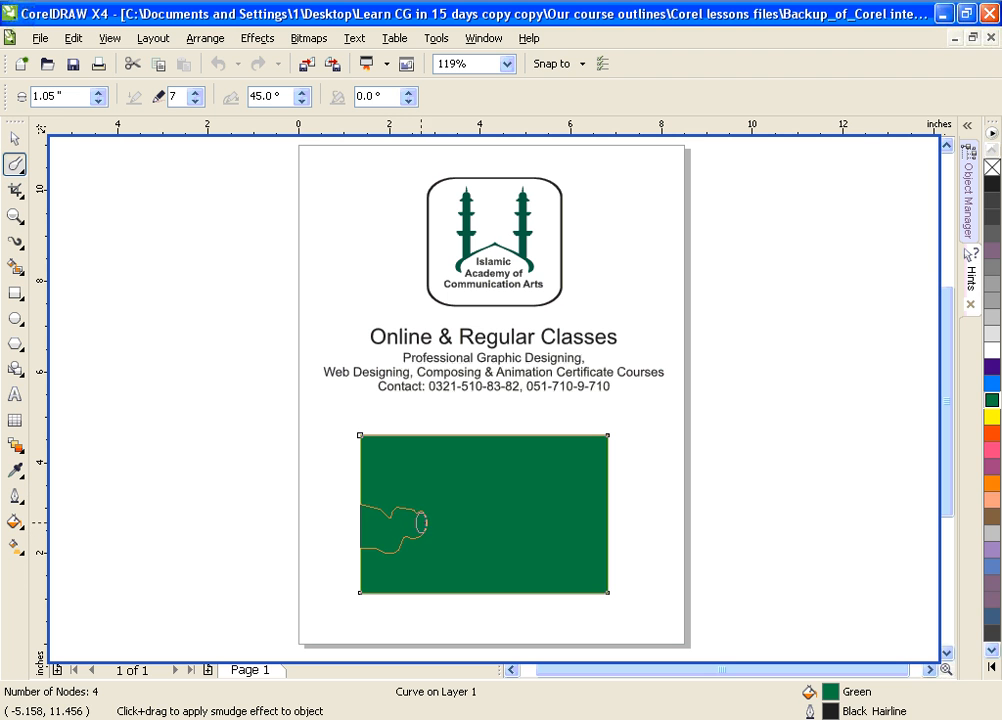
left_click_drag(459, 515, 455, 517)
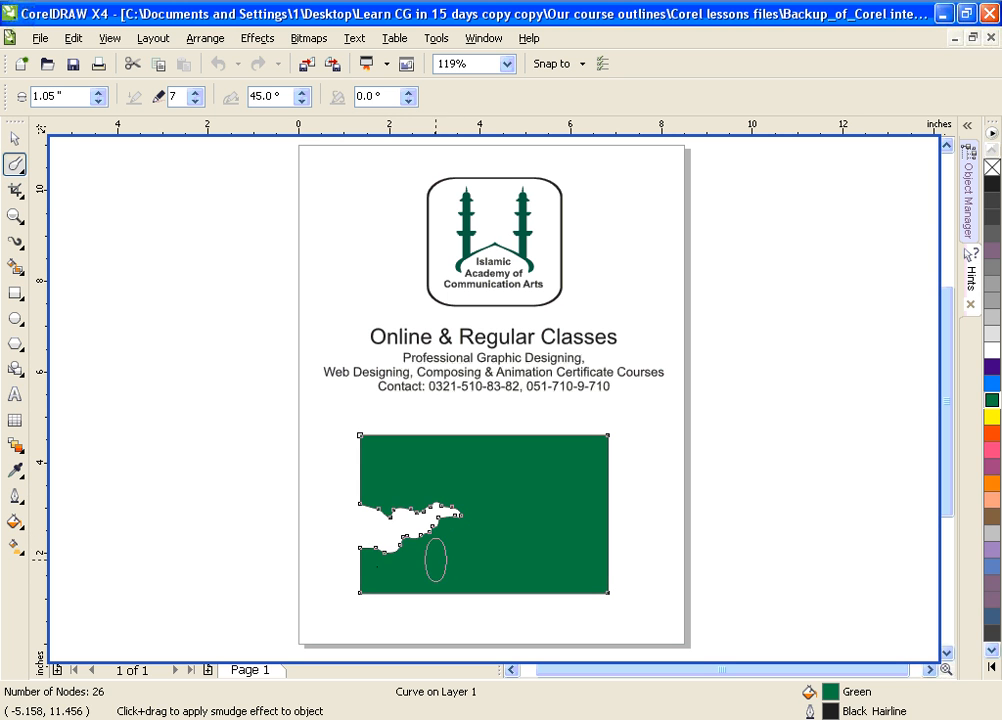
- Reduce the Smudge Brush nib size to 0.97 inches and undo the wavy stroke on the green shape
left_click(98, 101)
left_click(98, 101)
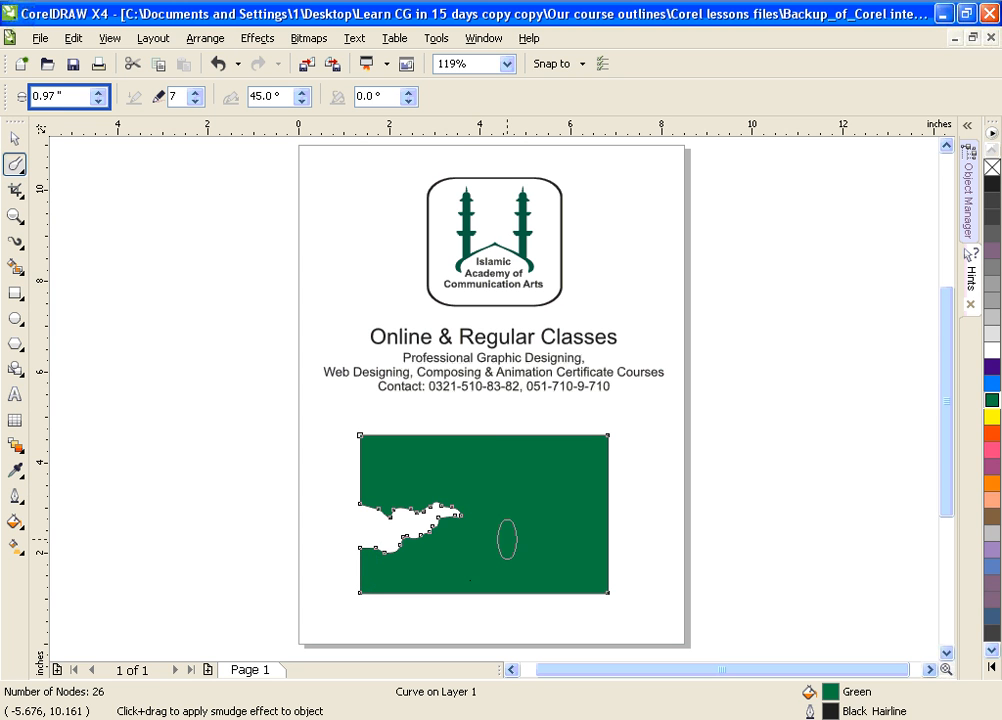
key("ctrl+z")
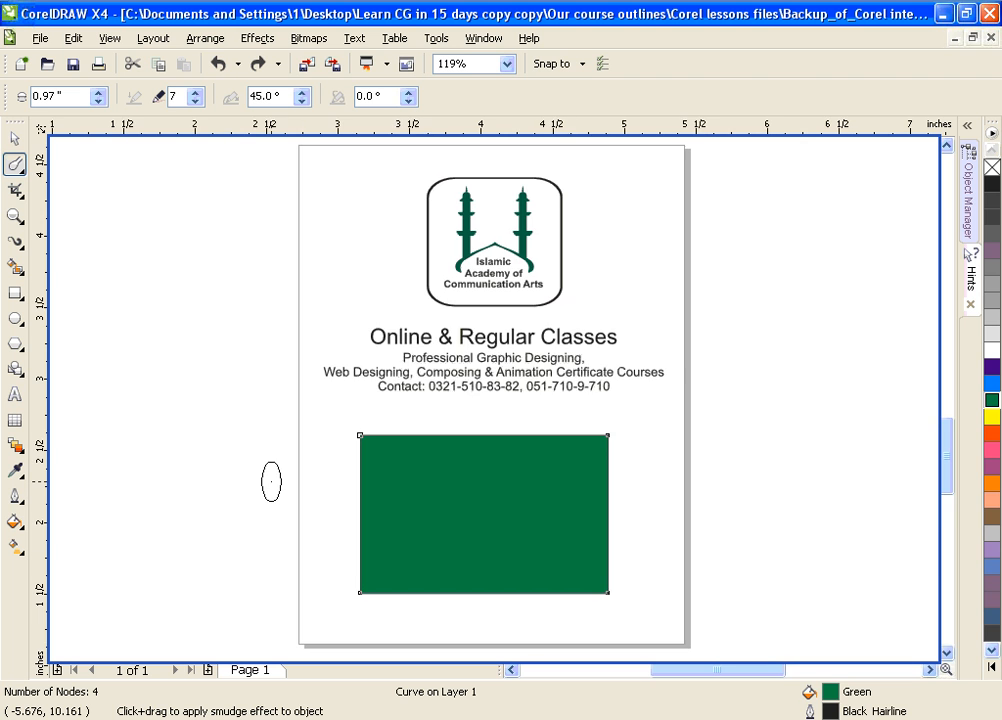
- Smudge wavy, tapering cuts into the green shape, one from its bottom edge and two from its left edge
key("shift+F2")
scroll(271, 482, "down", 1)
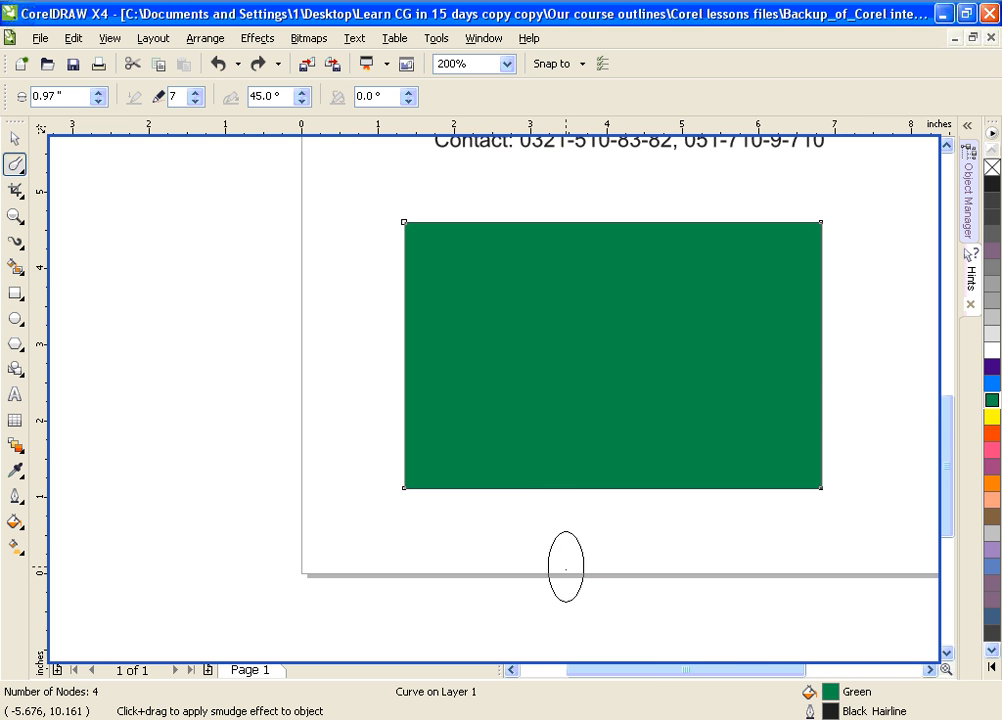
mouse_move(566, 570)
left_mouse_down()
mouse_move(549, 536)
mouse_move(539, 498)
mouse_move(552, 469)
left_mouse_up()
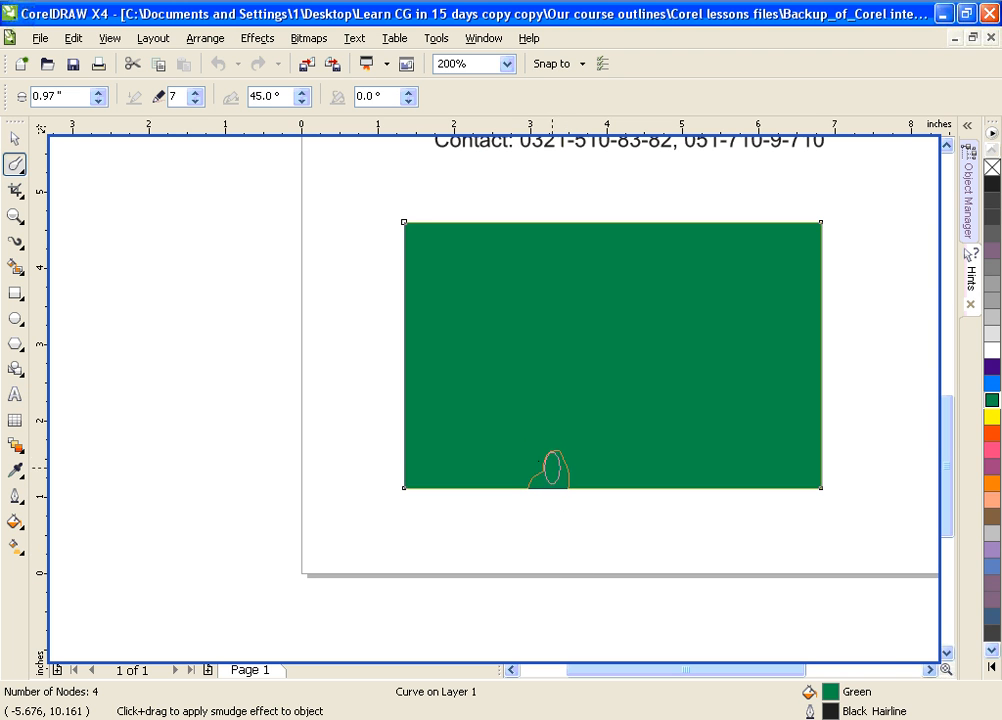
left_click_drag(548, 399, 550, 389)
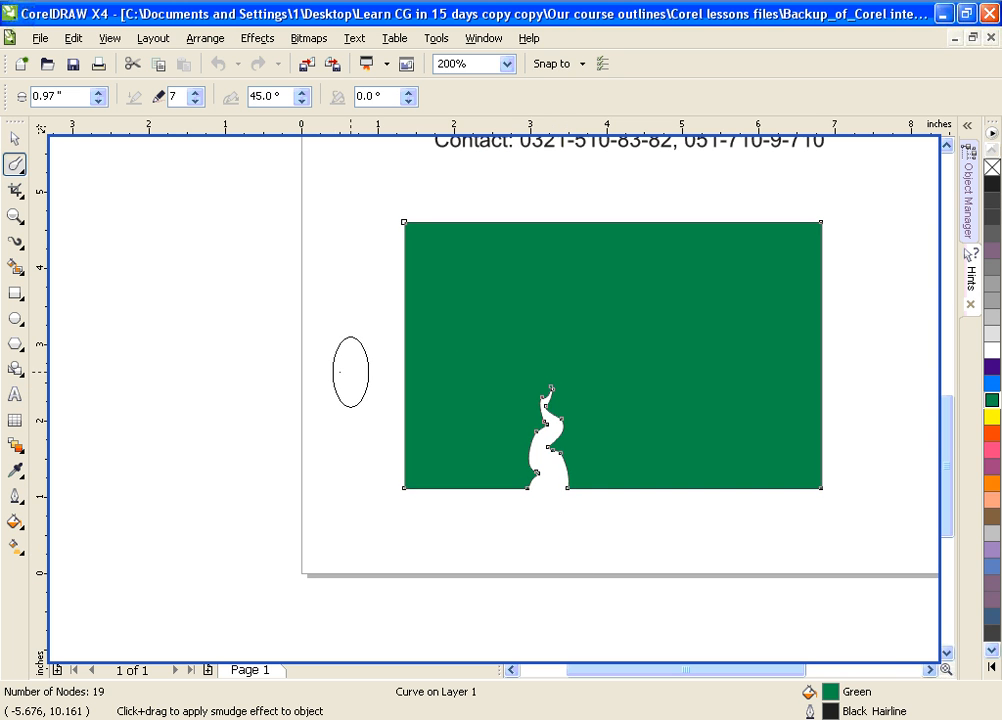
mouse_move(329, 369)
left_mouse_down()
mouse_move(456, 425)
mouse_move(460, 385)
left_mouse_up()
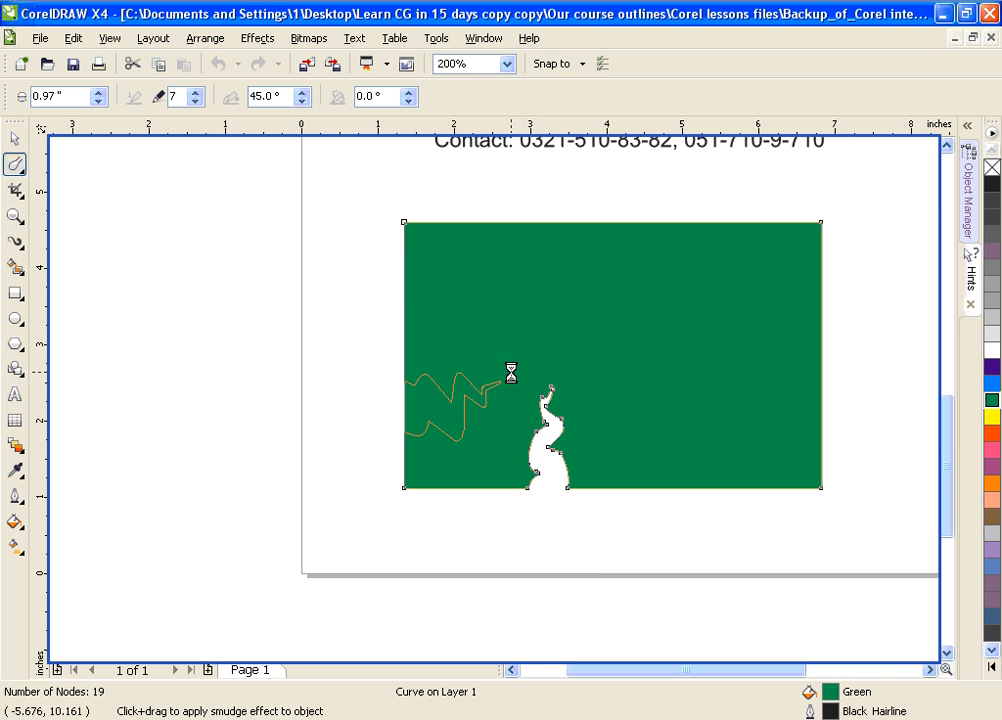
mouse_move(358, 284)
left_mouse_down()
mouse_move(422, 314)
mouse_move(531, 305)
left_mouse_up()
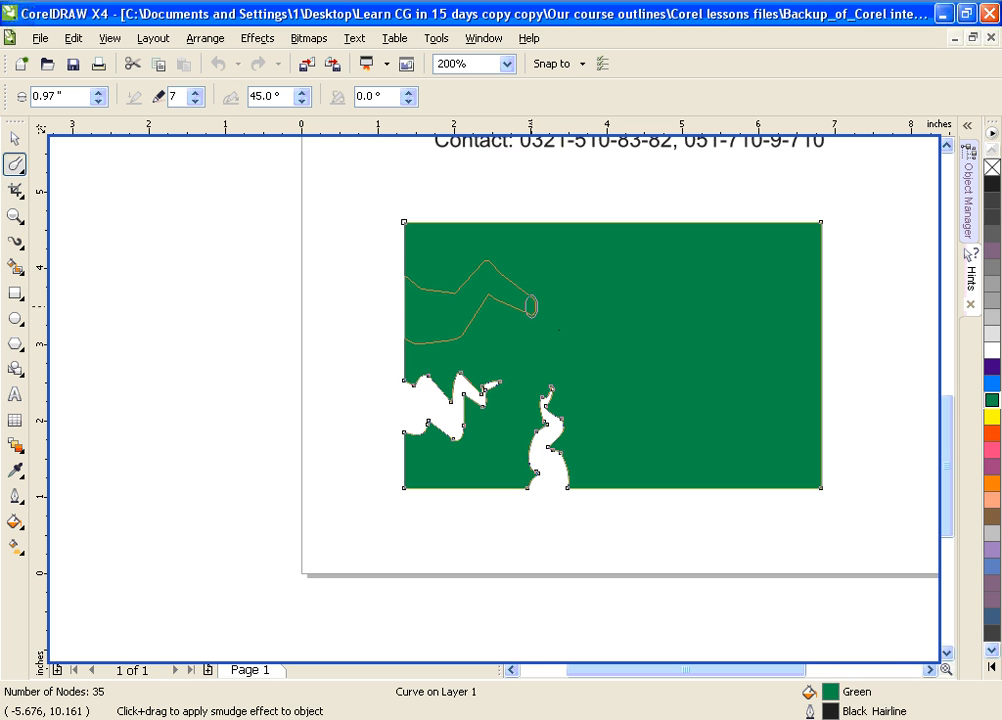
left_click_drag(583, 336, 585, 334)
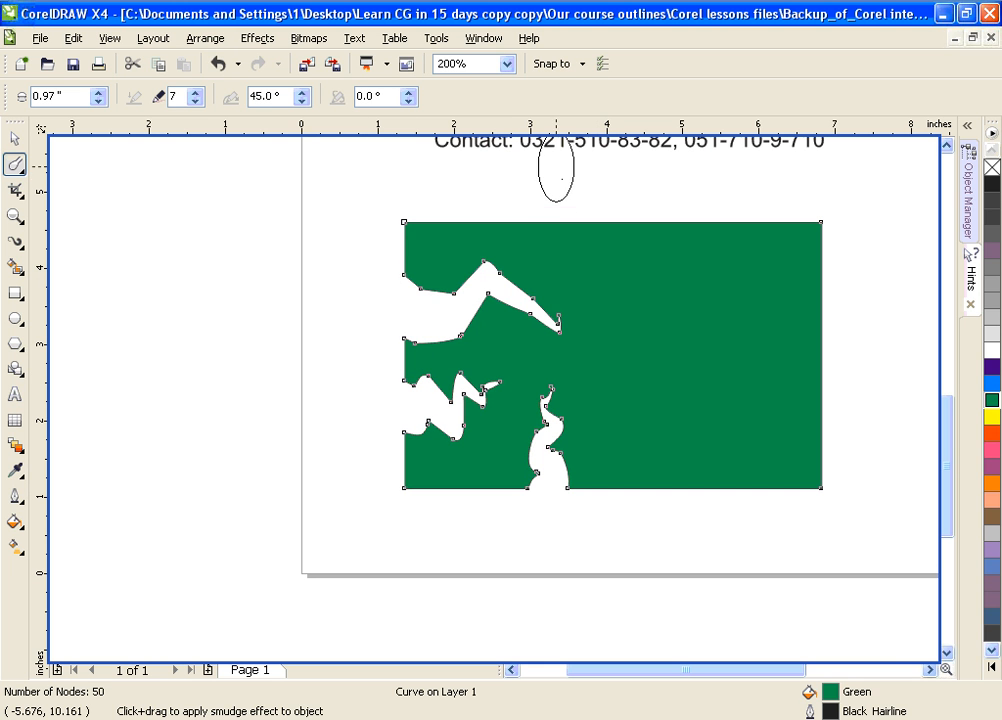
- Smudge three more jagged, tapering cuts inward from the green shape's top edge, right edge and the right part of its bottom edge
mouse_move(595, 206)
left_mouse_down()
mouse_move(601, 240)
mouse_move(655, 300)
left_mouse_up()
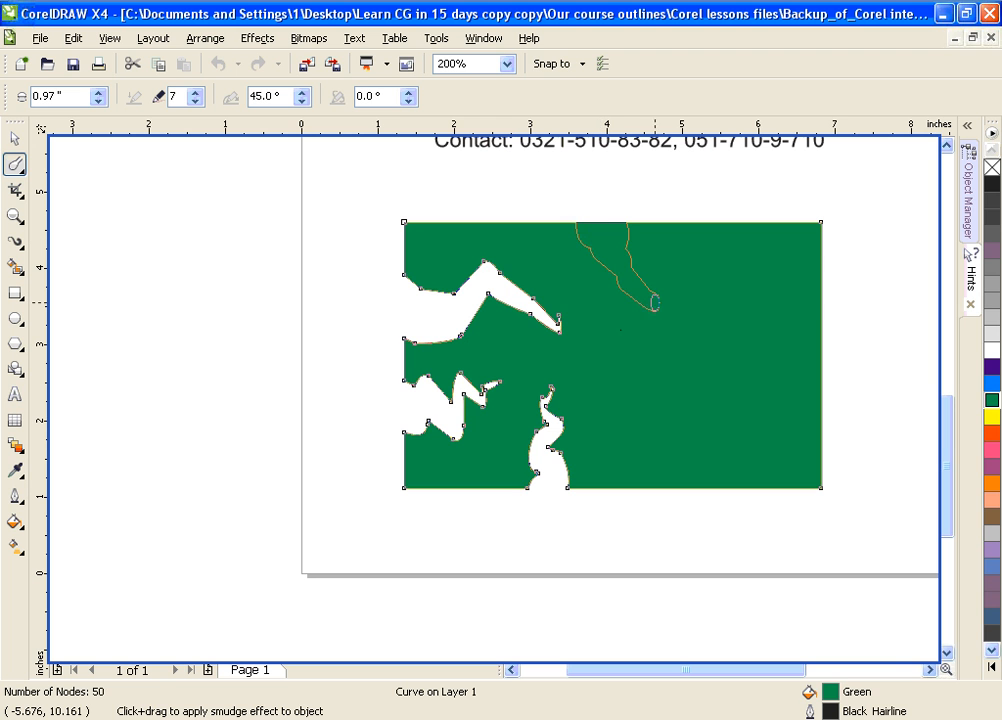
left_click_drag(658, 354, 660, 354)
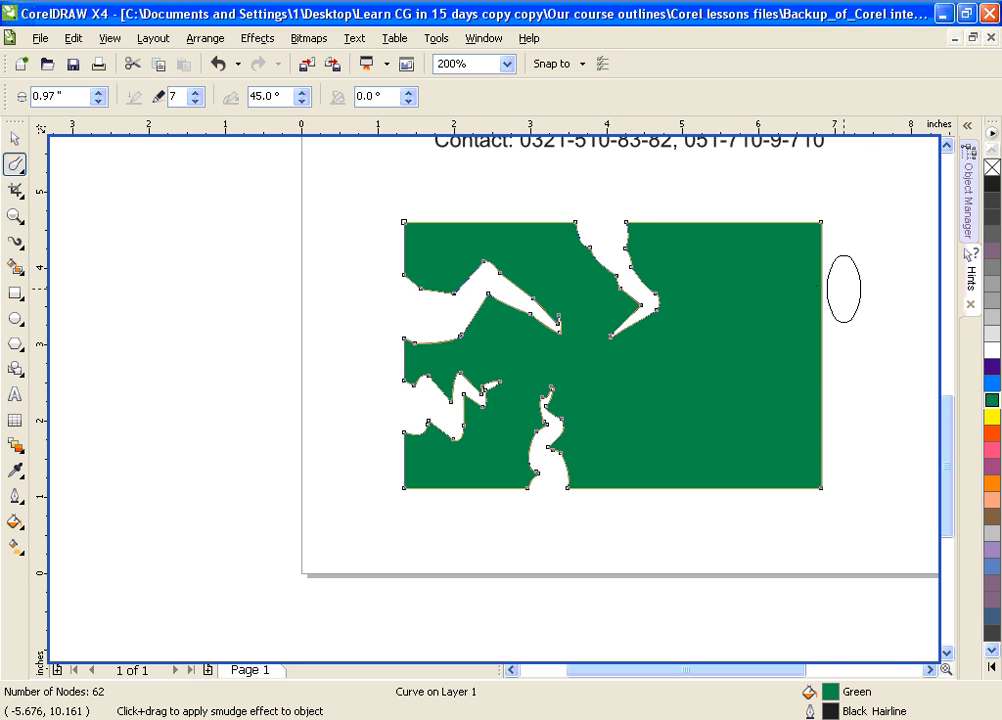
mouse_move(843, 288)
left_mouse_down()
mouse_move(805, 270)
mouse_move(800, 310)
mouse_move(737, 356)
left_mouse_up()
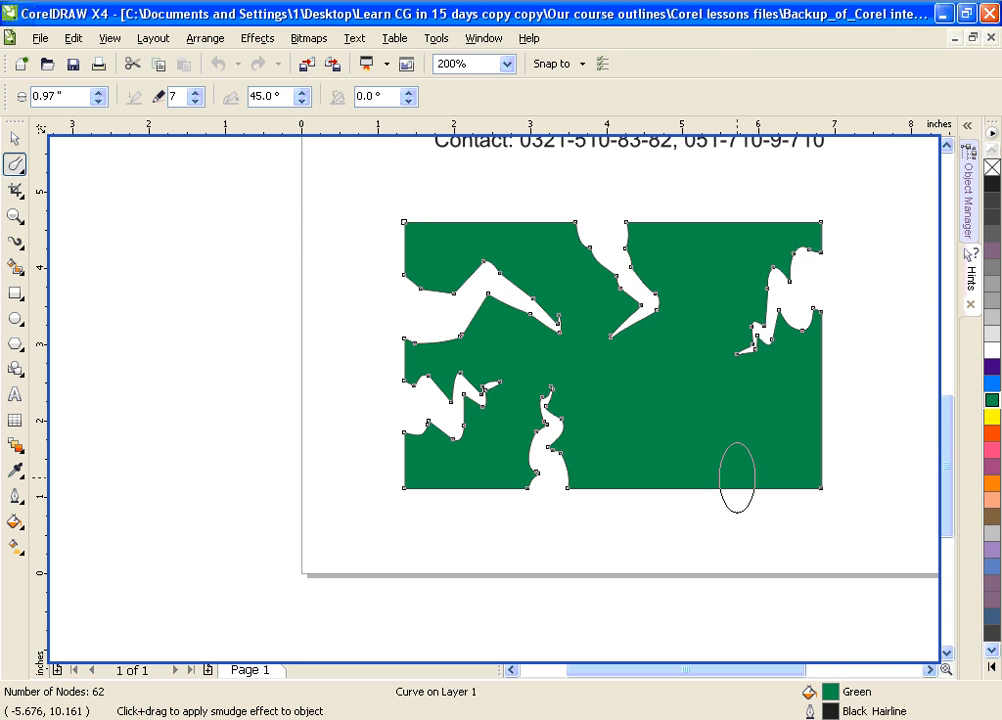
mouse_move(708, 484)
left_mouse_down()
mouse_move(690, 498)
mouse_move(646, 431)
mouse_move(648, 407)
left_mouse_up()
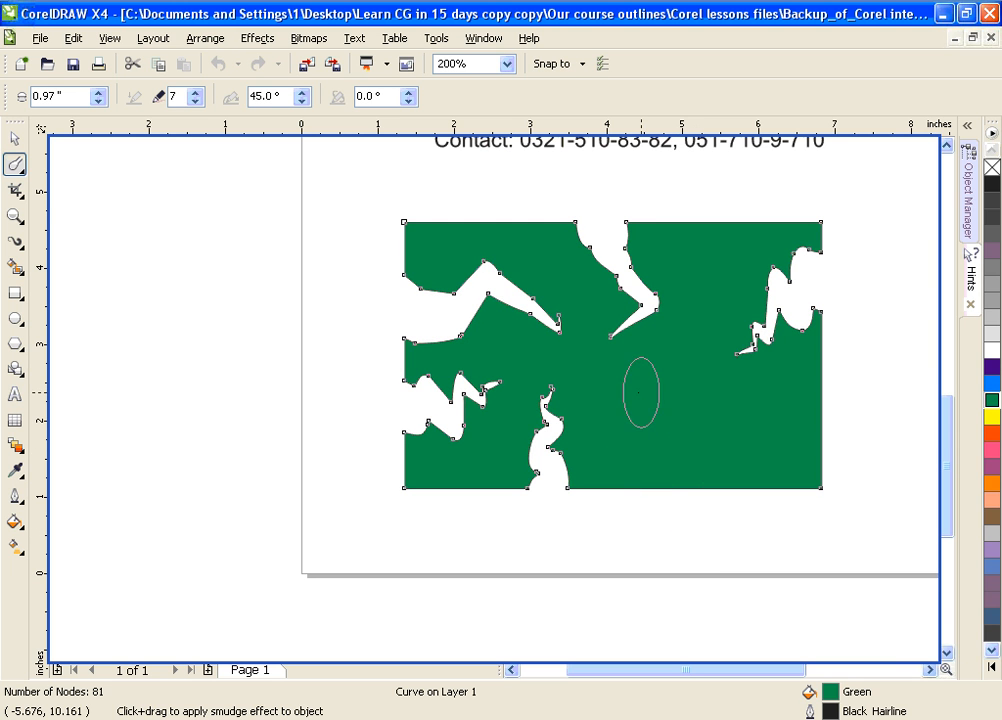
- Switch to the Pick tool and deselect the smudged green shape
left_click(12, 142)
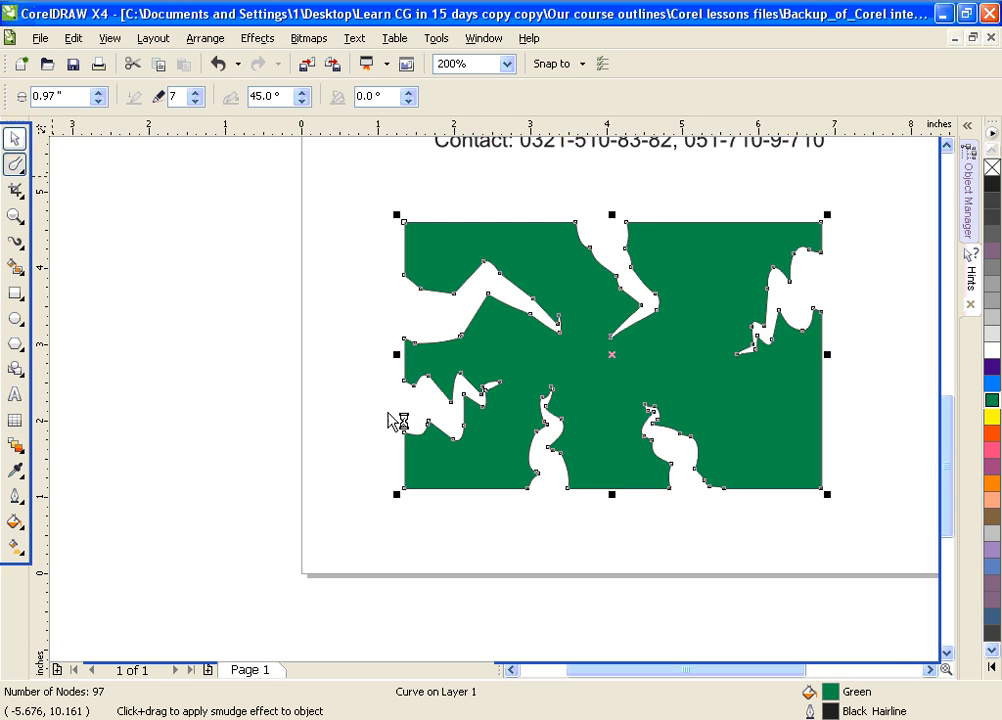
left_click(621, 522)
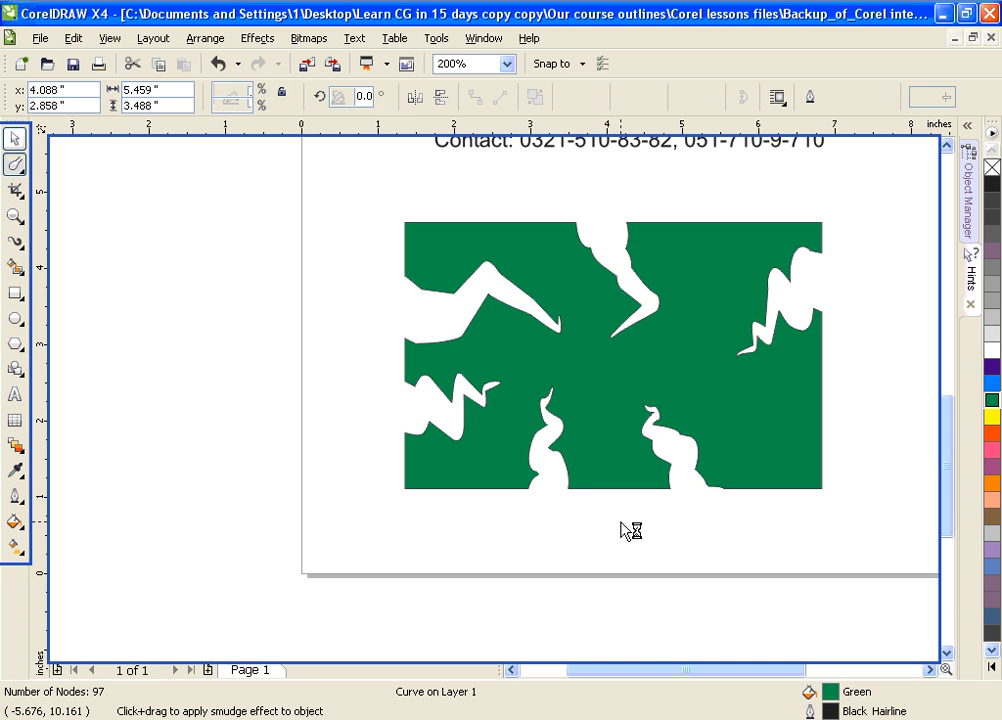
left_click(16, 142)
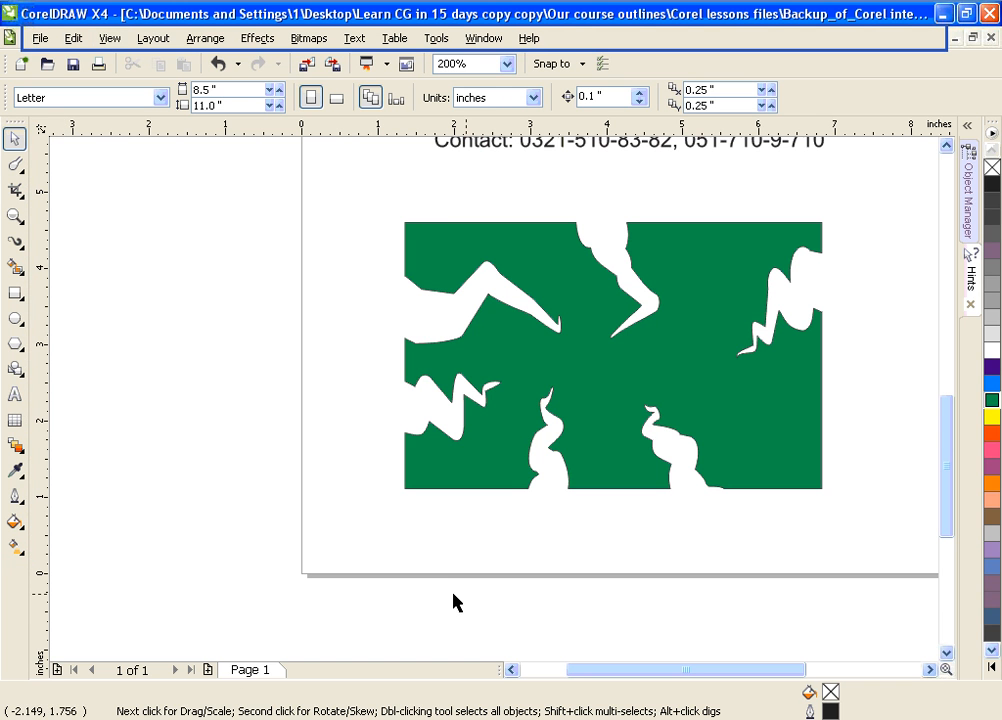
- Reactivate the Smudge Brush and open the list of shape-editing tools grouped with it
left_click(15, 164)
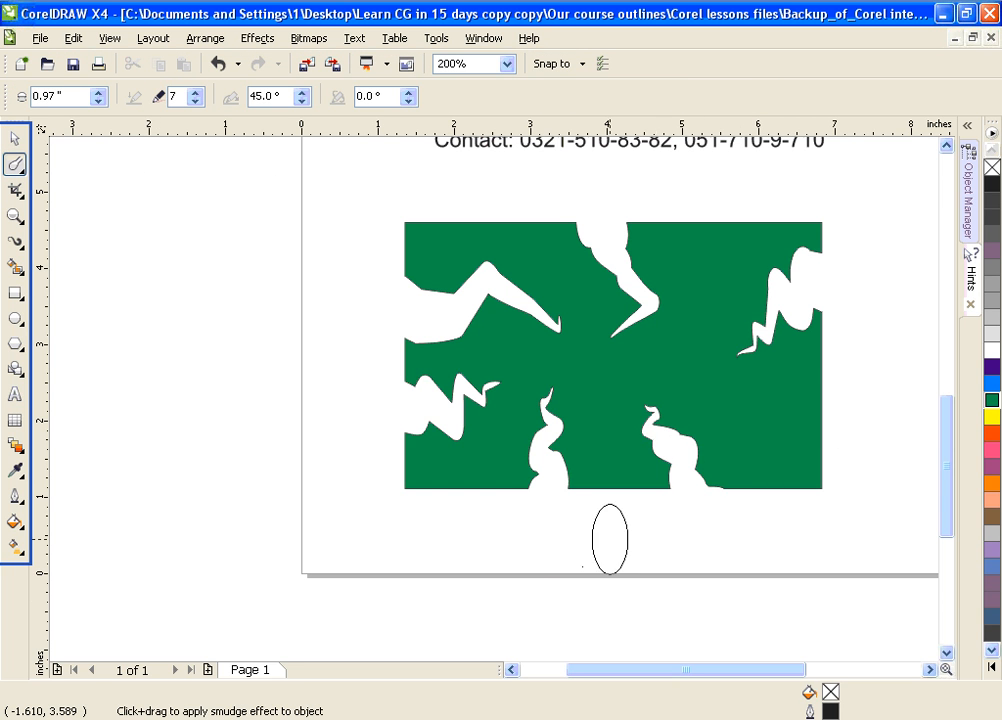
left_click(555, 600)
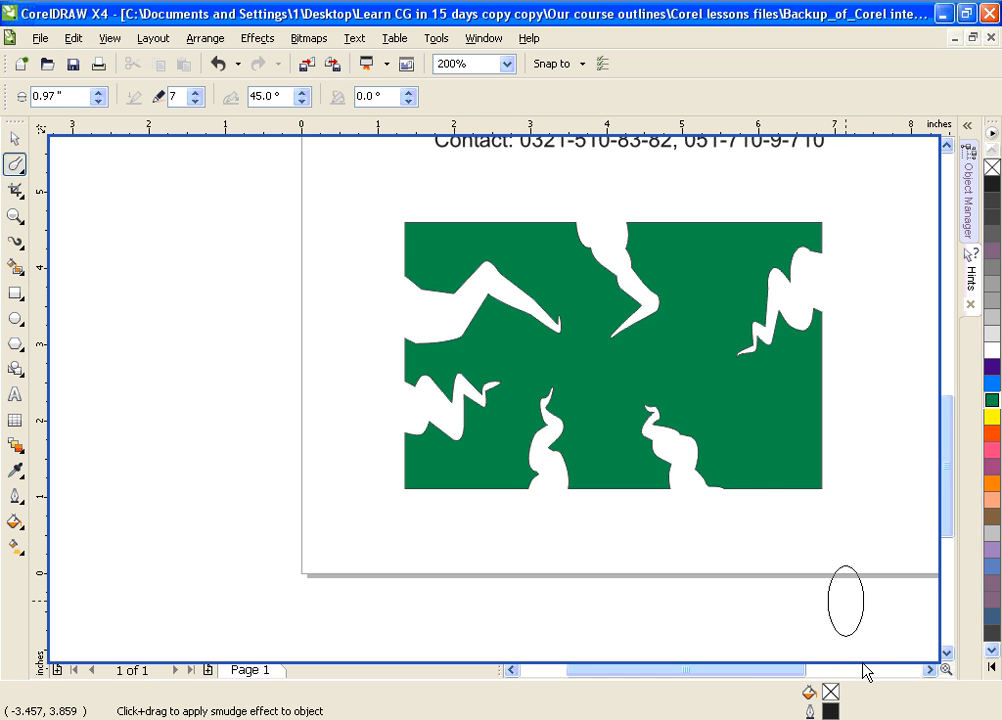
left_click_drag(521, 484, 455, 474)
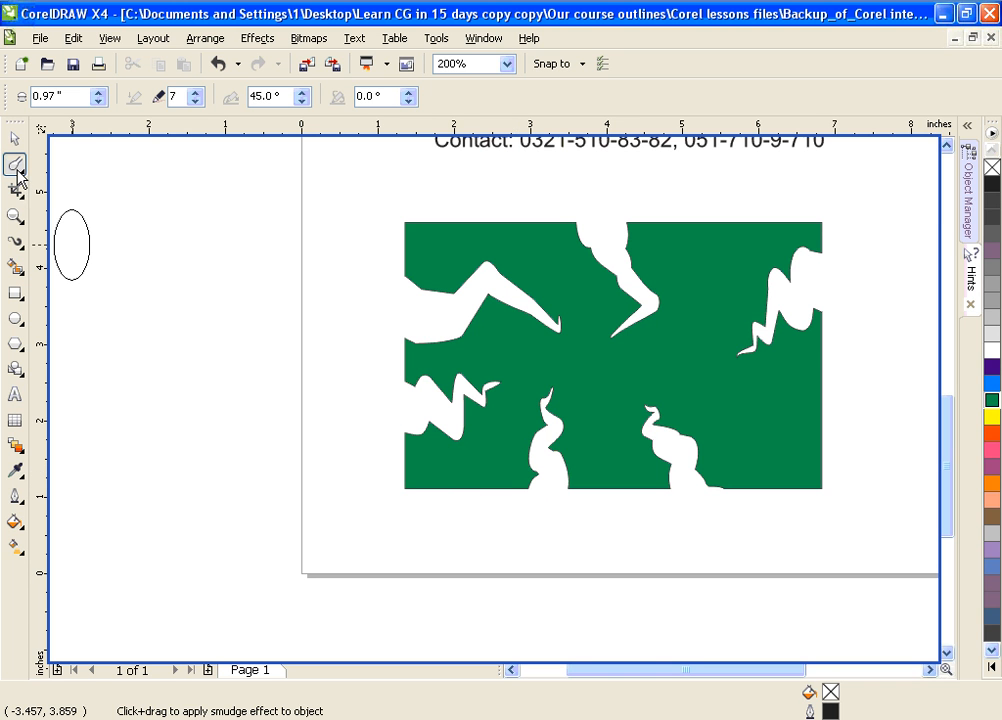
left_click(16, 166)
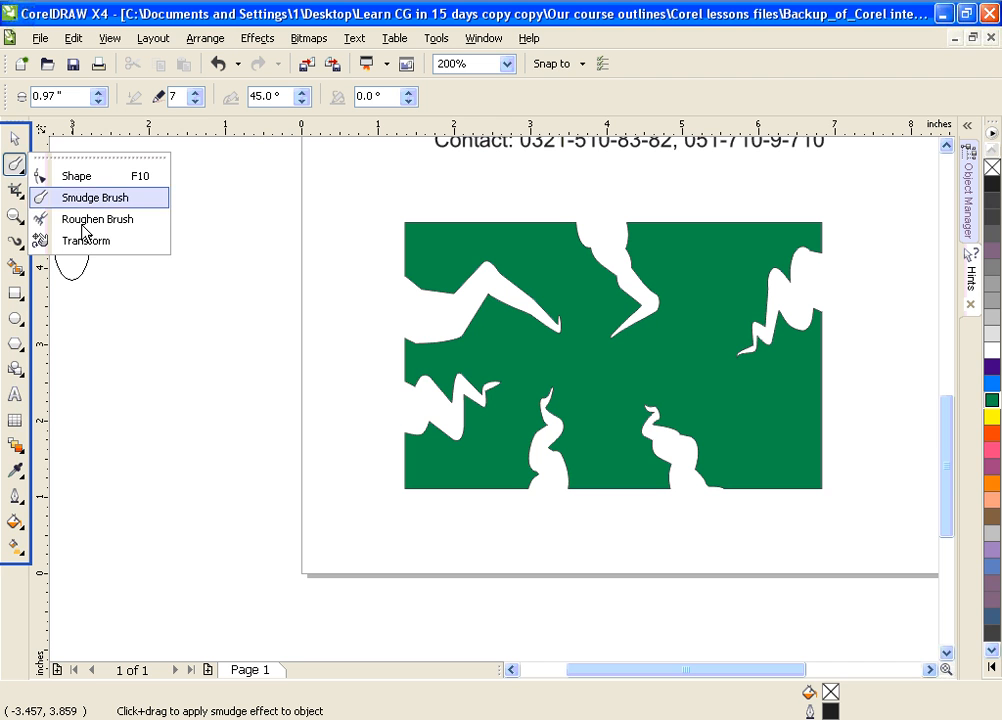